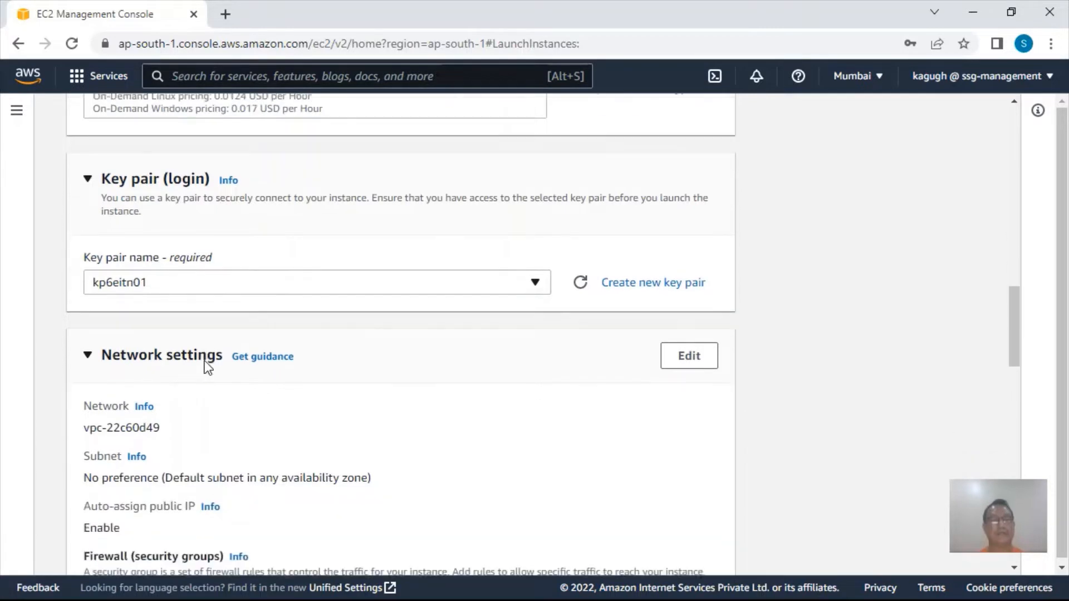
# Open the network settings for editing and select the VPC vpc10000 for the instance
pyautogui.click(691, 273)
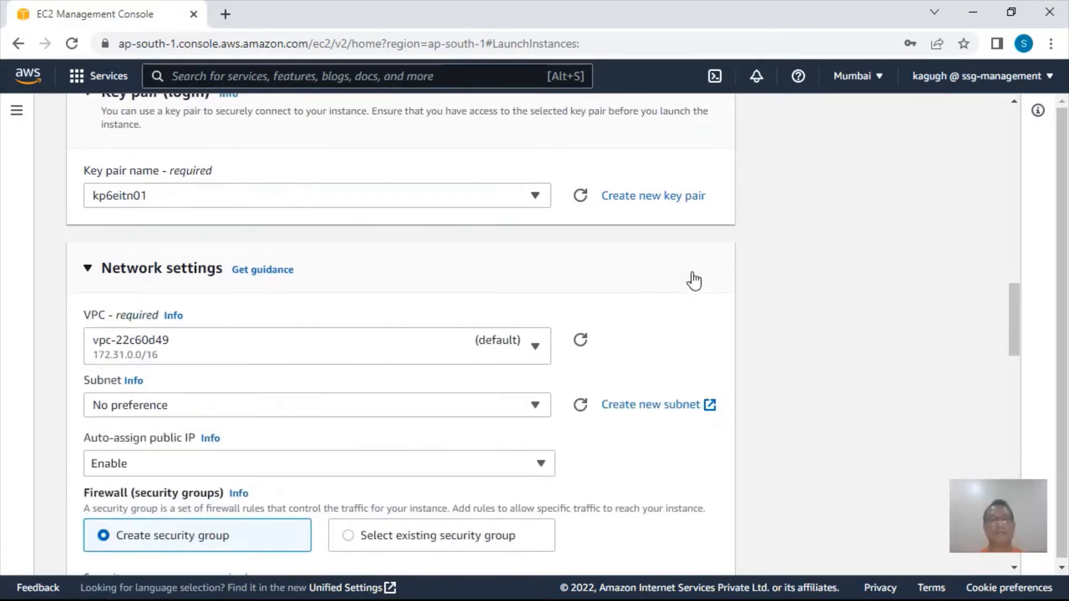
pyautogui.click(161, 336)
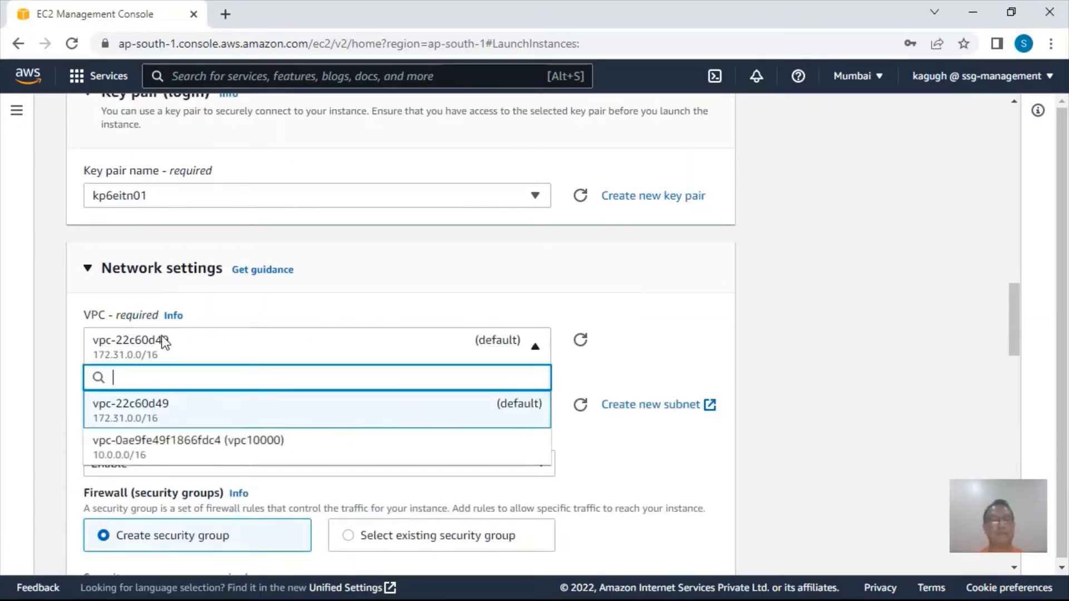
pyautogui.click(198, 449)
# Place the instance in the subnet sub-public-1a and enable auto-assignment of a public IP
pyautogui.scroll(-1, 228, 437)
pyautogui.scroll(-2, 230, 437)
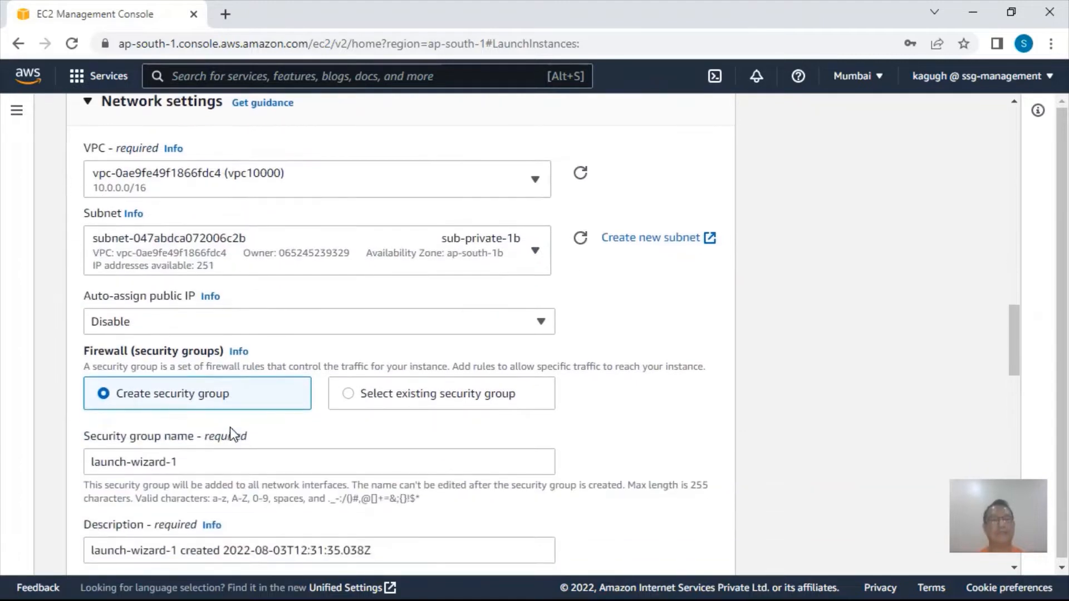
pyautogui.click(215, 240)
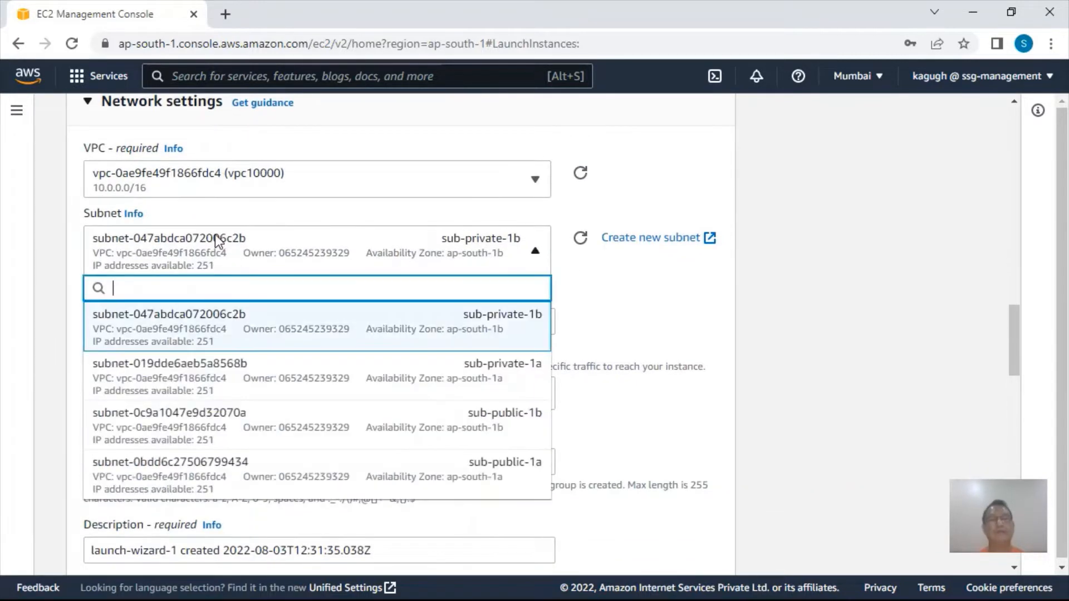
pyautogui.click(353, 473)
pyautogui.click(179, 321)
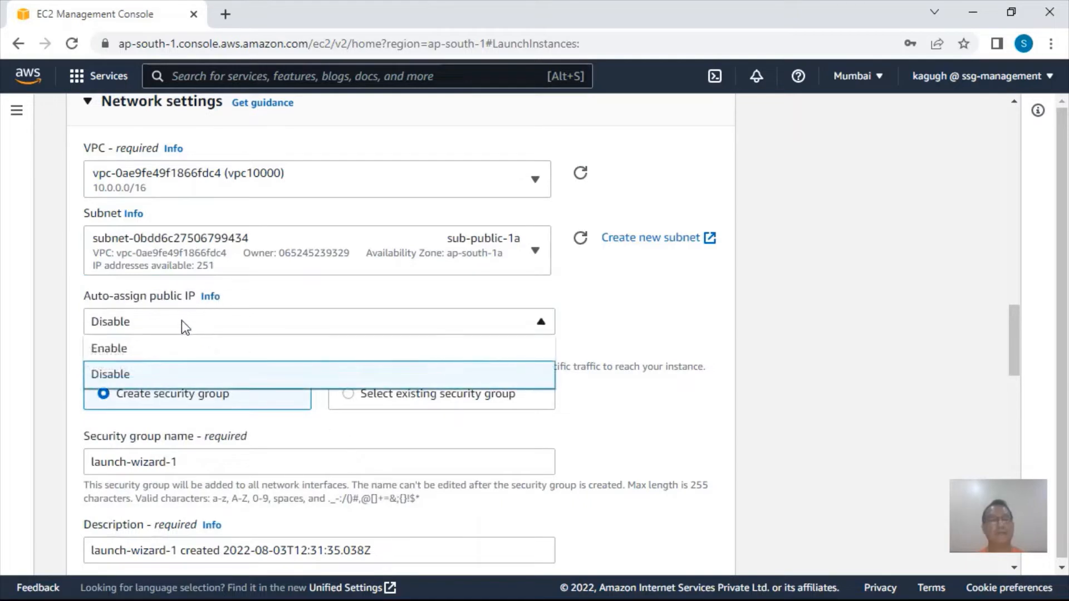
pyautogui.click(131, 350)
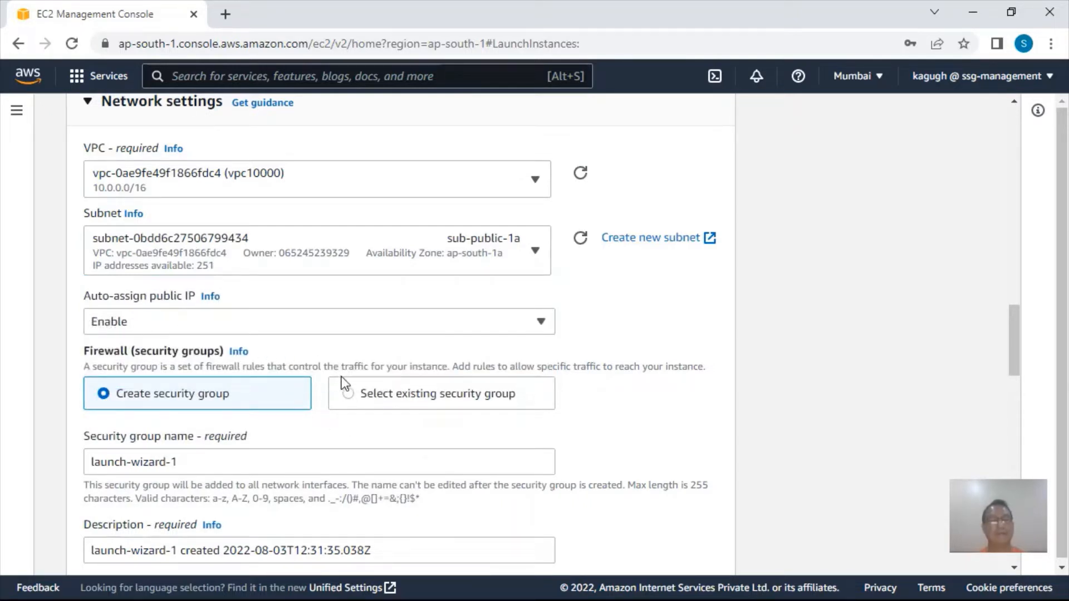
# Use an existing security group for the firewall and select sg10000
pyautogui.click(349, 389)
pyautogui.click(252, 460)
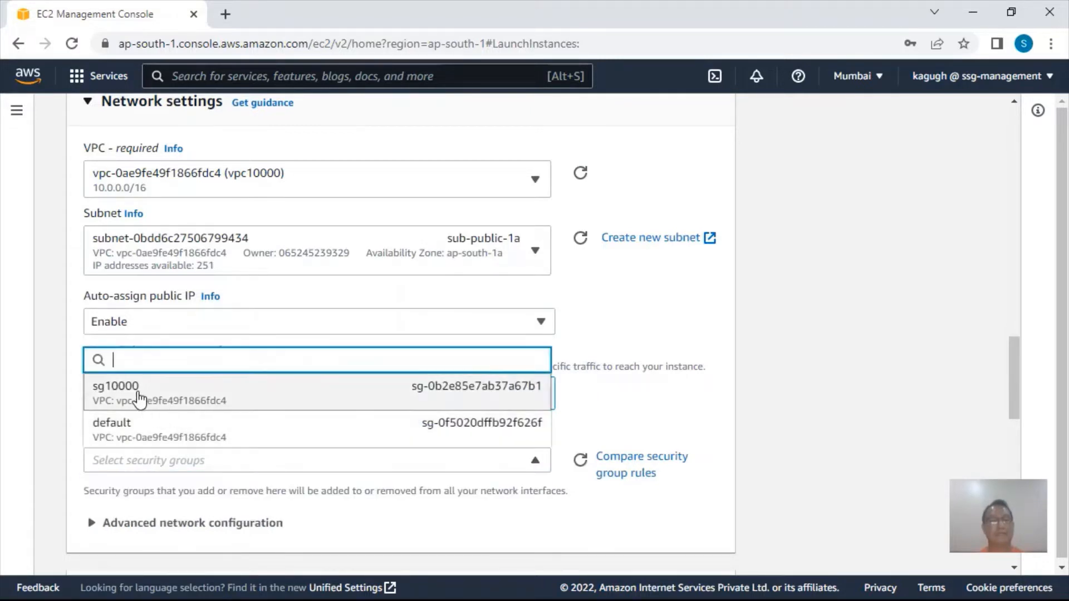
pyautogui.click(139, 399)
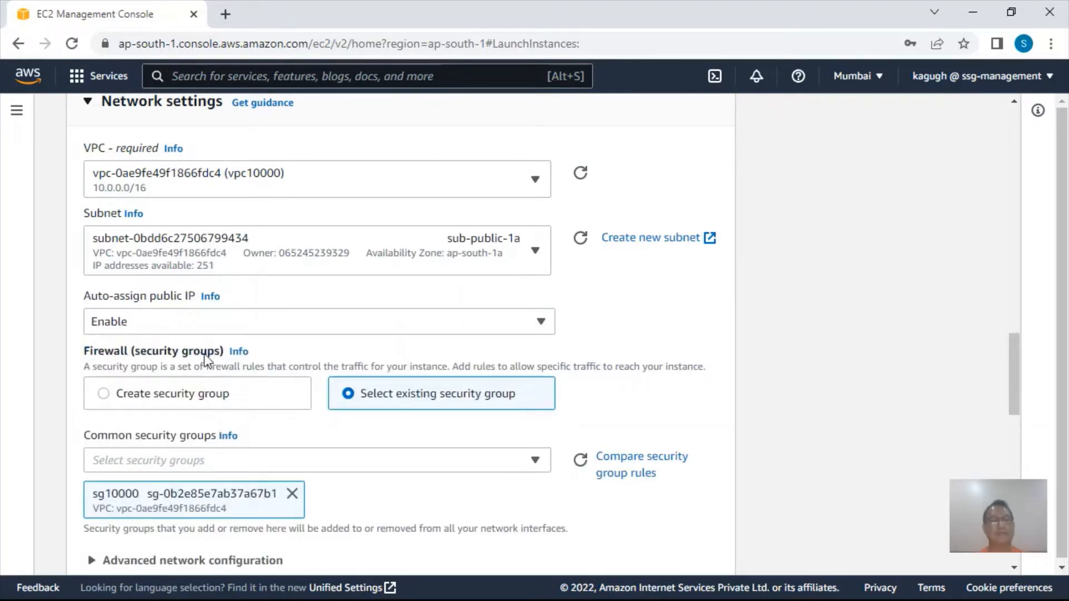
# Enter a bash user data script that updates packages, installs, starts and enables httpd, and writes "<h1>This from `hostname` EC2 in the AWS Cloud<h1>" to /var/www/html/index.html
pyautogui.scroll(-3, 245, 432)
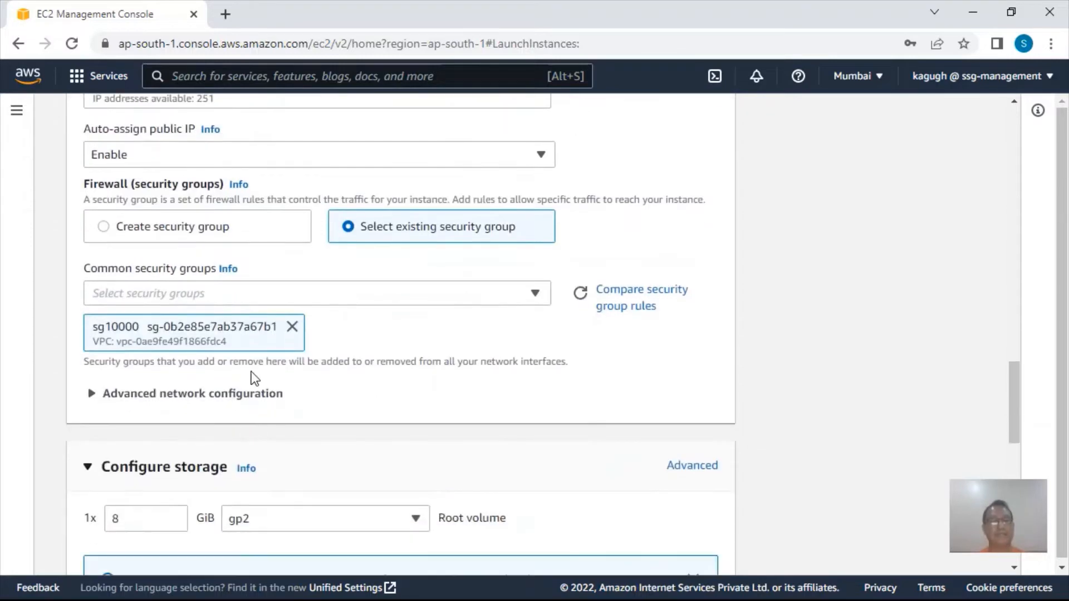
pyautogui.scroll(-3, 252, 371)
pyautogui.scroll(-4, 252, 334)
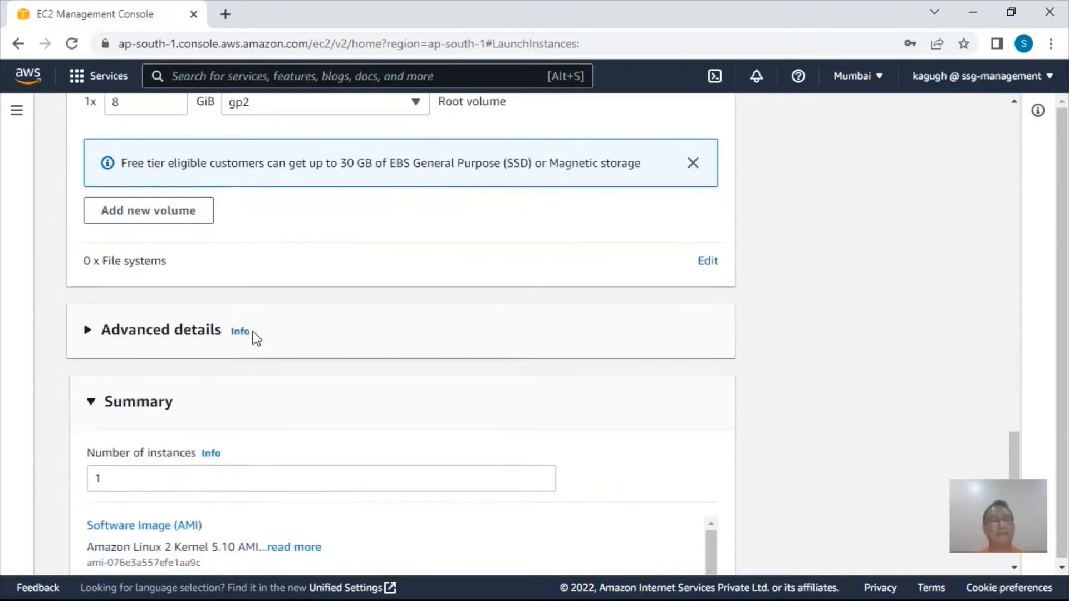
pyautogui.scroll(-5, 252, 336)
pyautogui.scroll(2, 253, 331)
pyautogui.scroll(2, 249, 329)
pyautogui.click(88, 307)
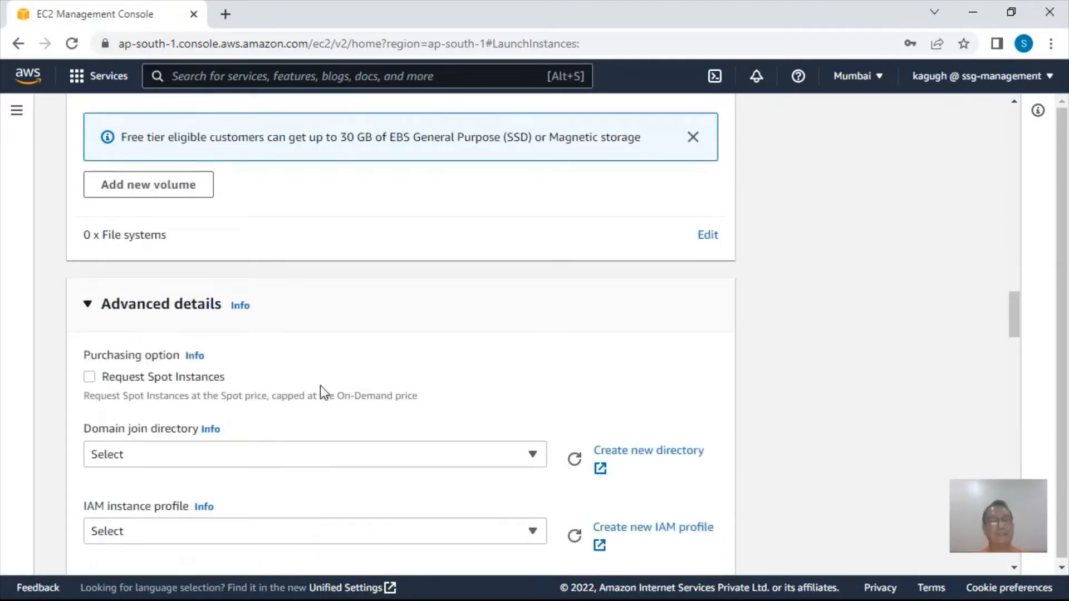
pyautogui.scroll(-20, 320, 387)
pyautogui.scroll(-6, 320, 384)
pyautogui.click(184, 262)
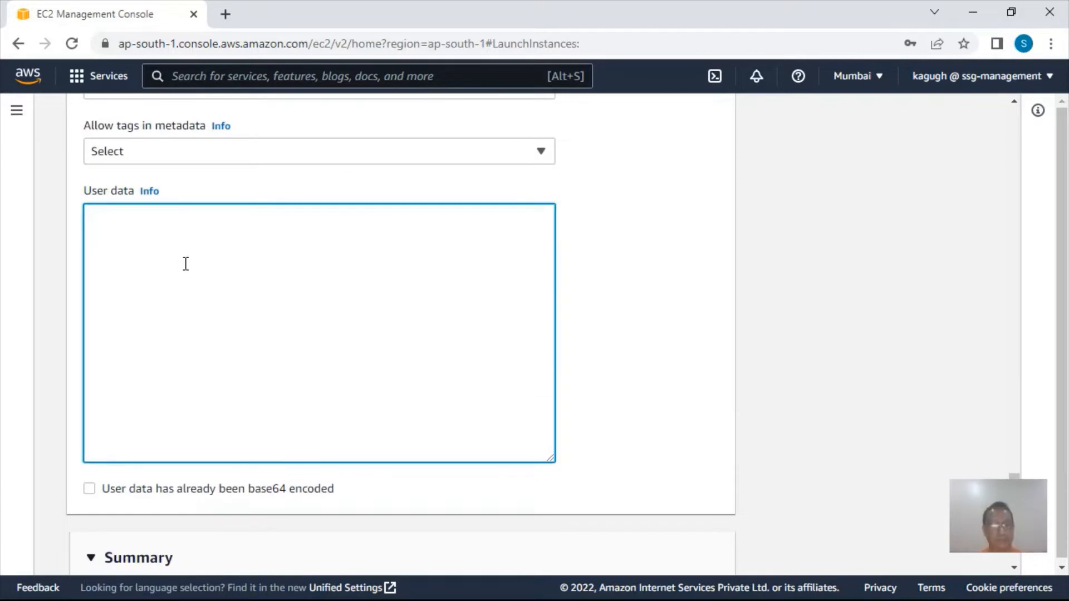
pyautogui.write('#!/bin/bash yum update -y yum install httpd -y systemctl start httpd systemctl enable httpd echo "<h1>This from `hostname` EC2 in the AWS Cloud<h1>" > /var/www/html/index.html')
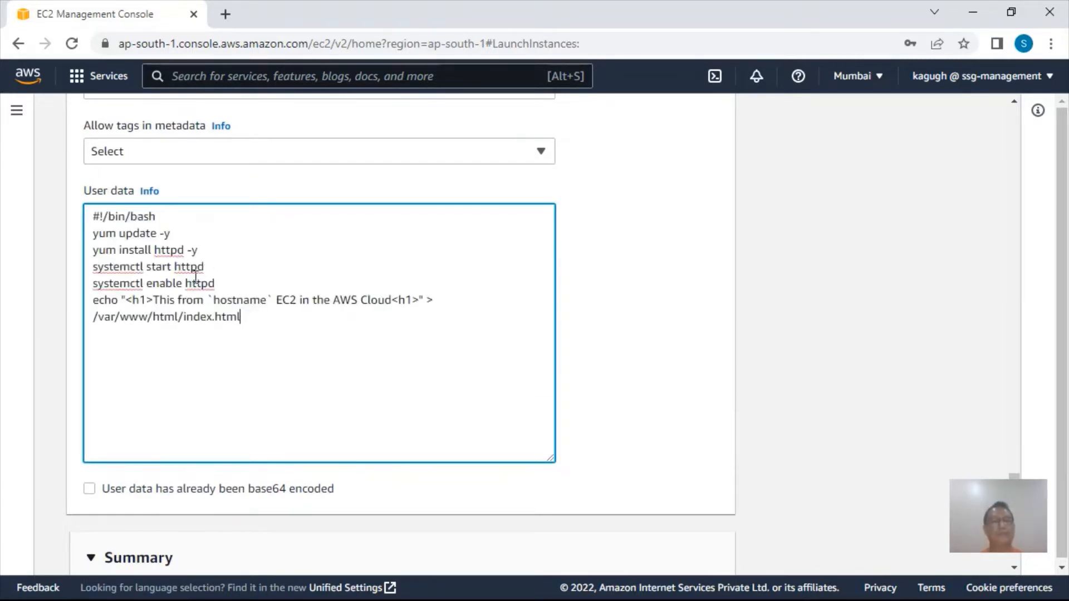
# Insert the word "is" after "This" in the echo line of the user data script
pyautogui.doubleClick(170, 250)
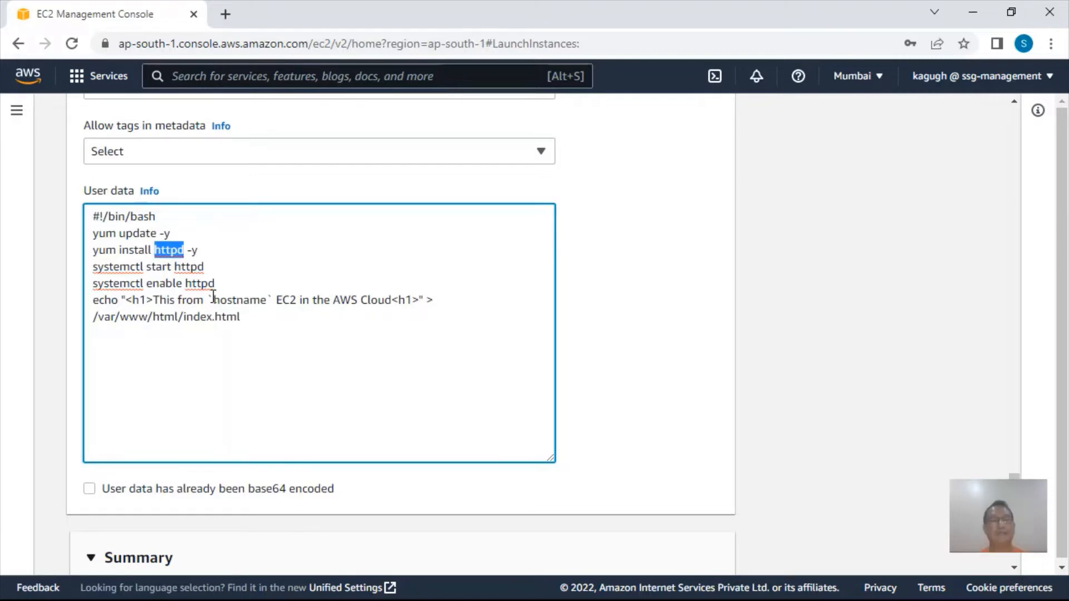
pyautogui.click(178, 299)
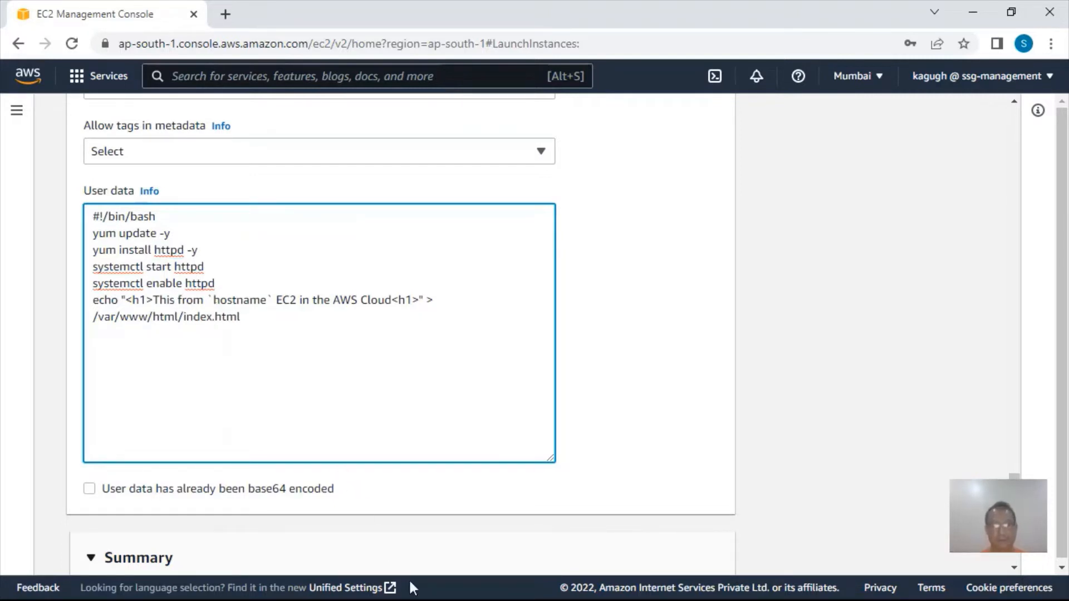
pyautogui.write('is')
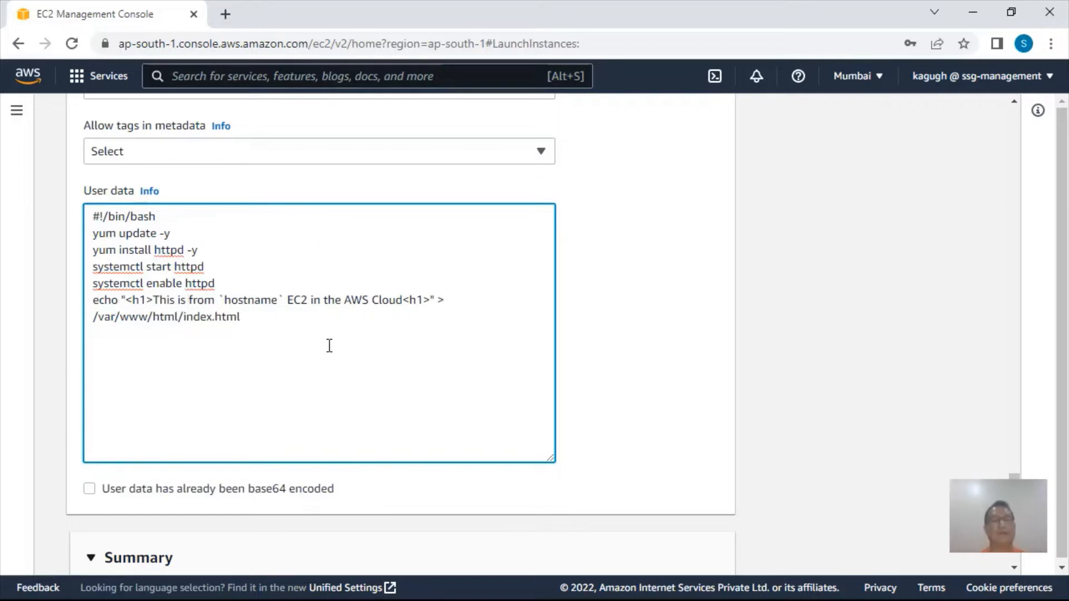
# Set the number of instances to 2 in the launch summary and launch them
pyautogui.scroll(-3, 332, 346)
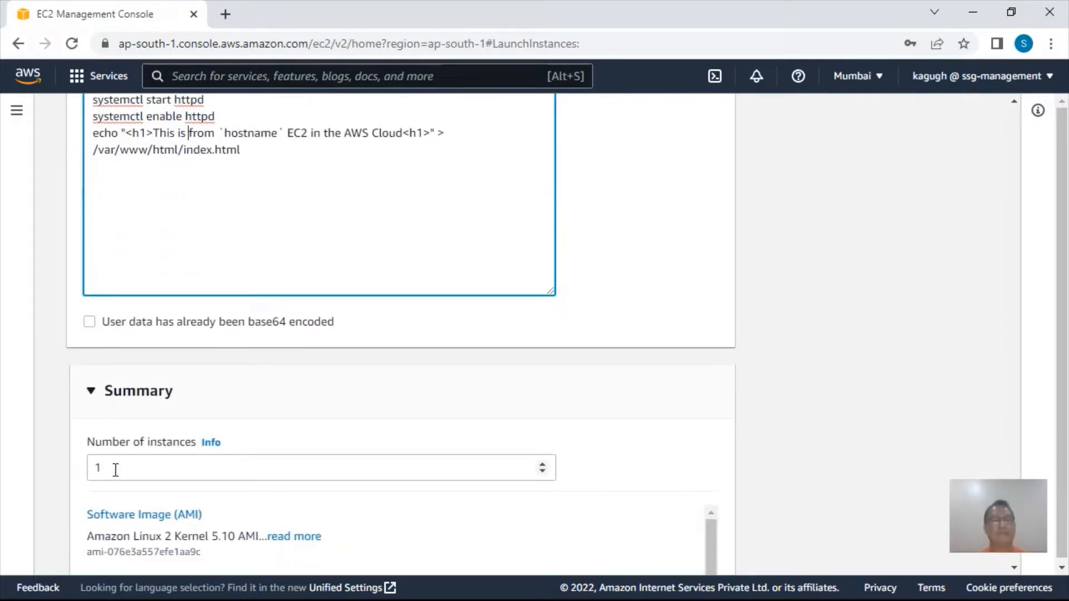
pyautogui.moveTo(115, 467); pyautogui.dragTo(74, 469)
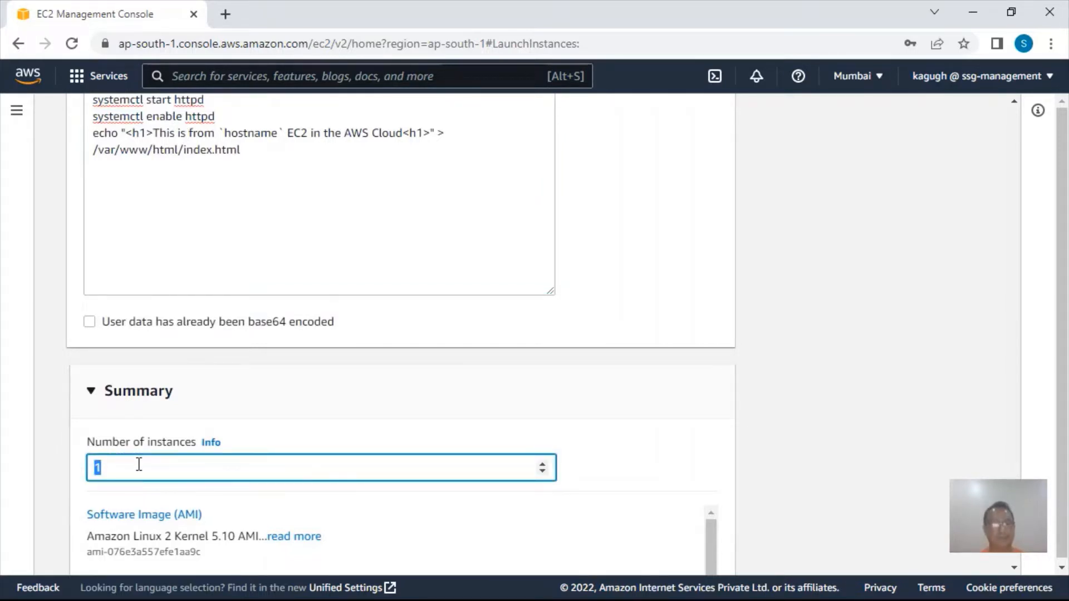
pyautogui.write('2')
pyautogui.scroll(-5, 240, 456)
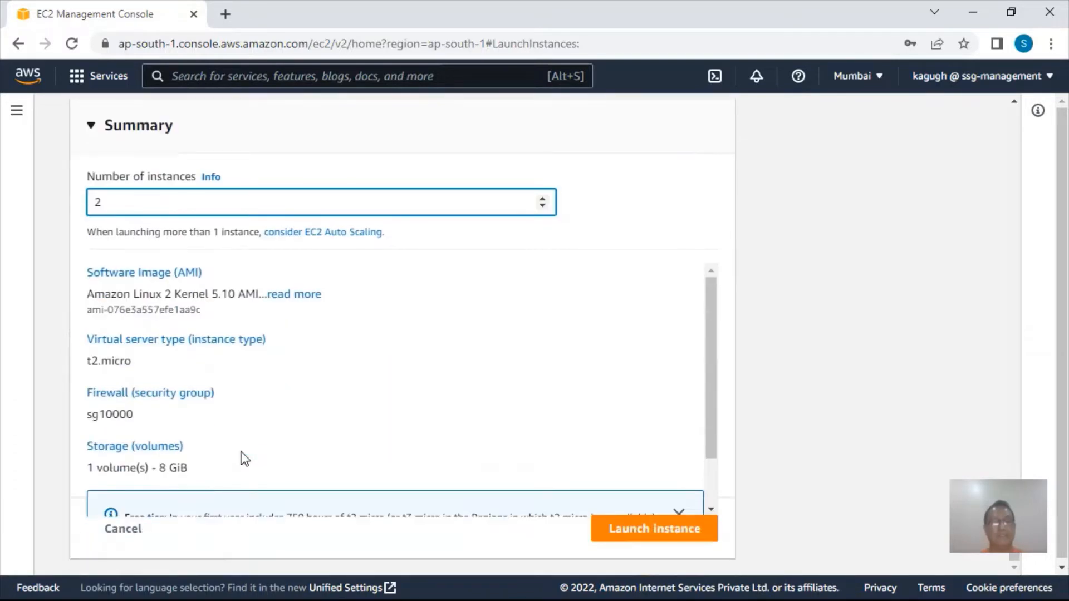
pyautogui.scroll(-2, 255, 453)
pyautogui.click(621, 538)
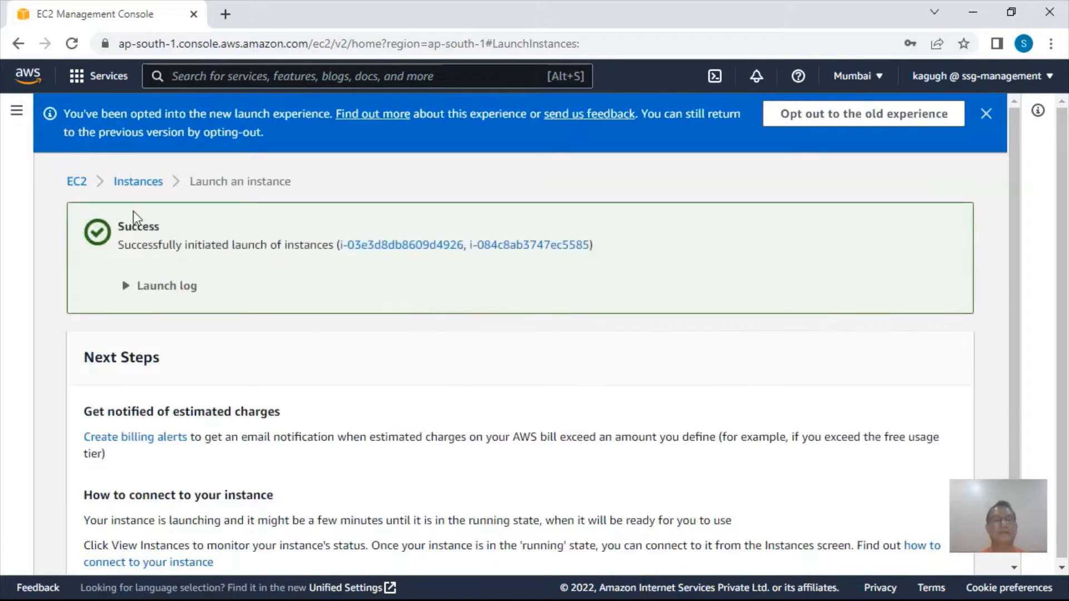
# Go back to the instances list, start launching another instance, and name it websrv02
pyautogui.click(117, 183)
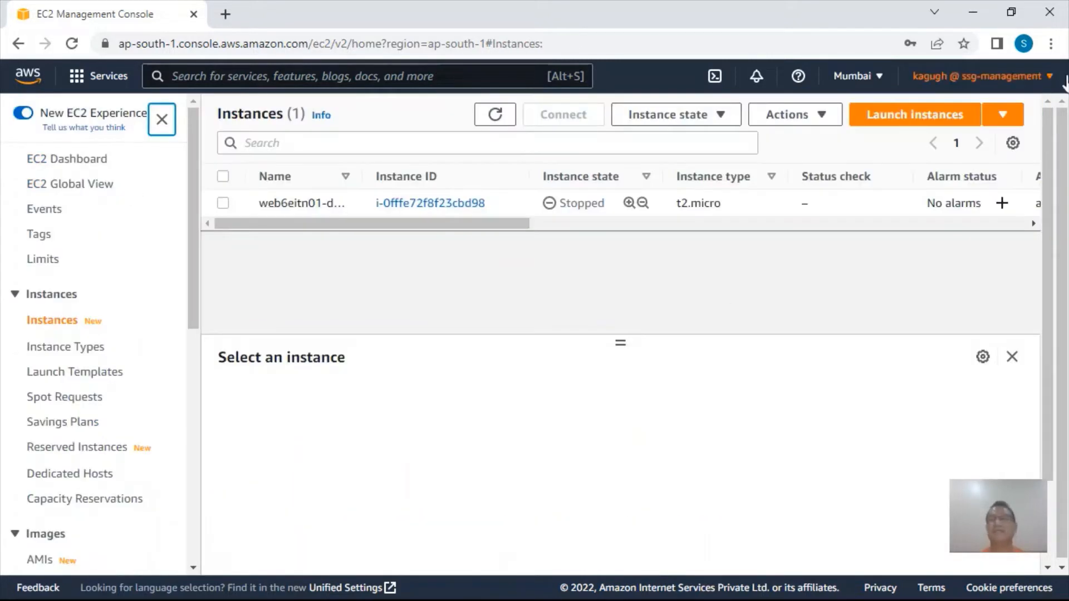
pyautogui.click(905, 117)
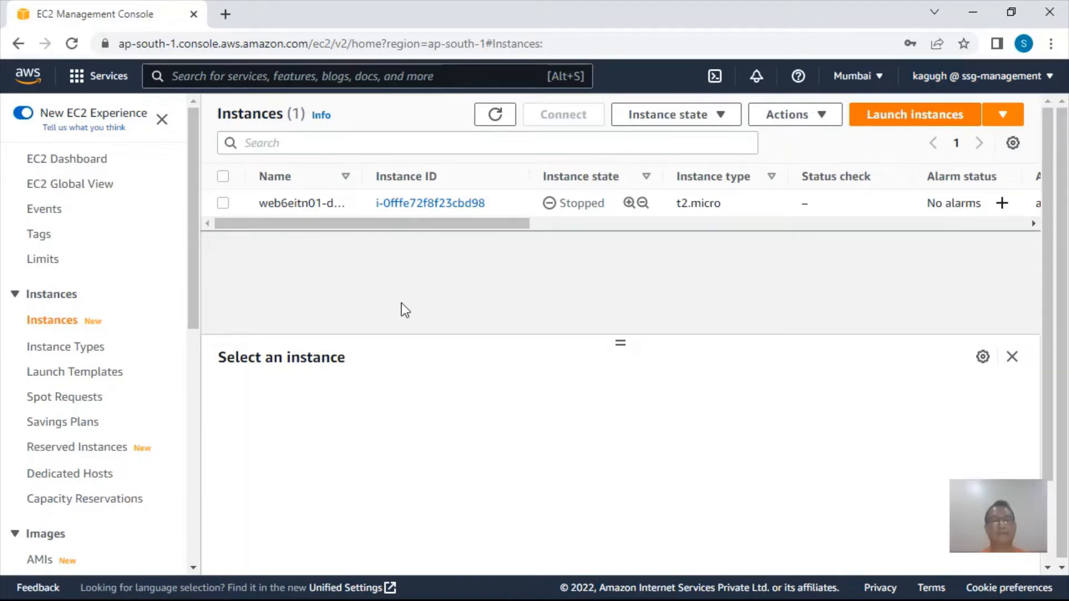
pyautogui.click(898, 123)
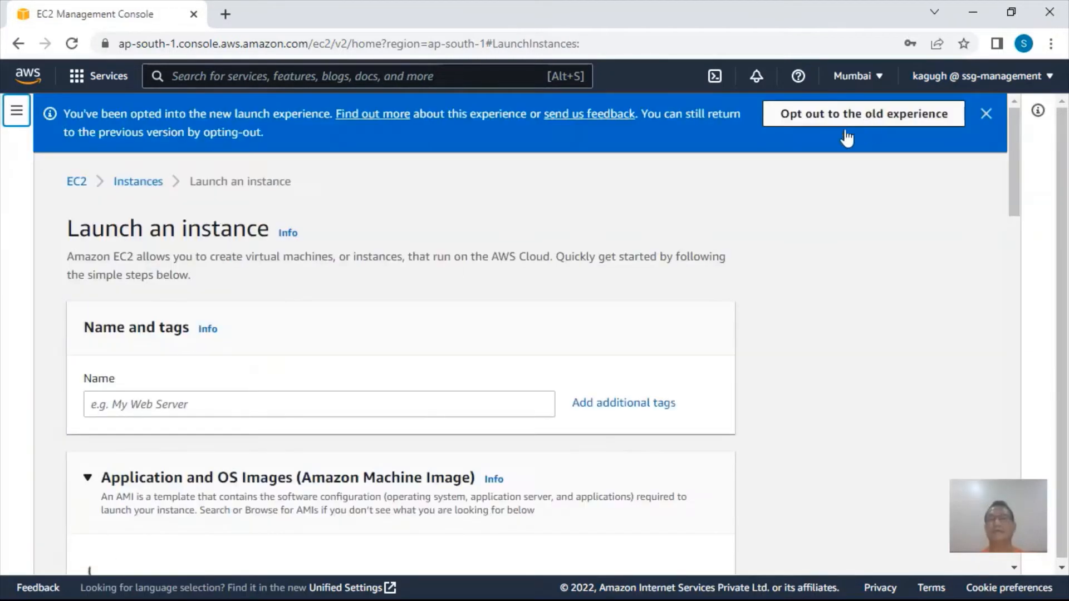
pyautogui.click(195, 396)
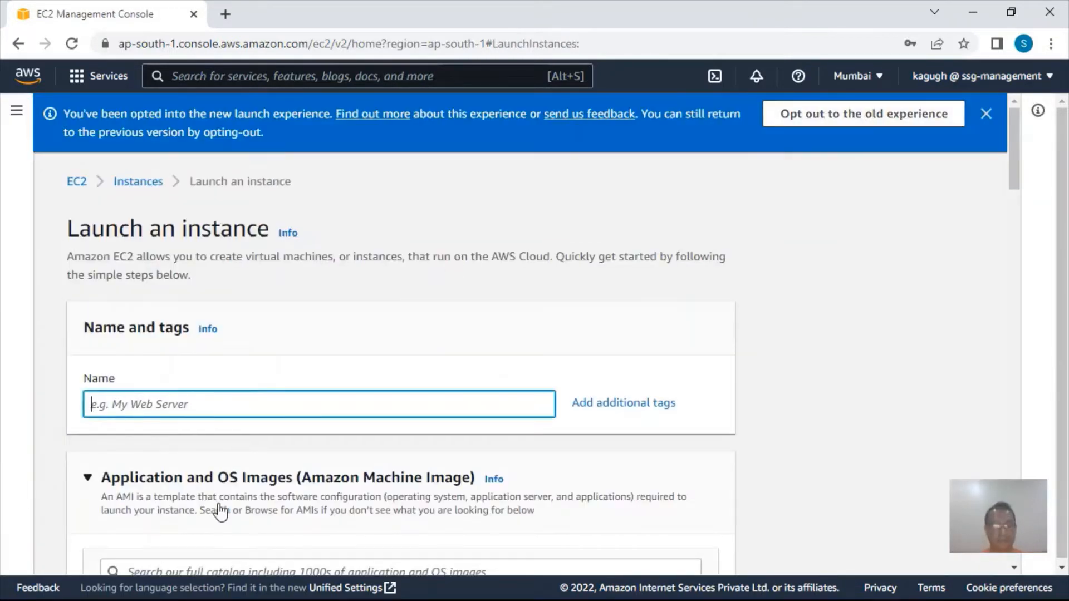
pyautogui.write('websrv02')
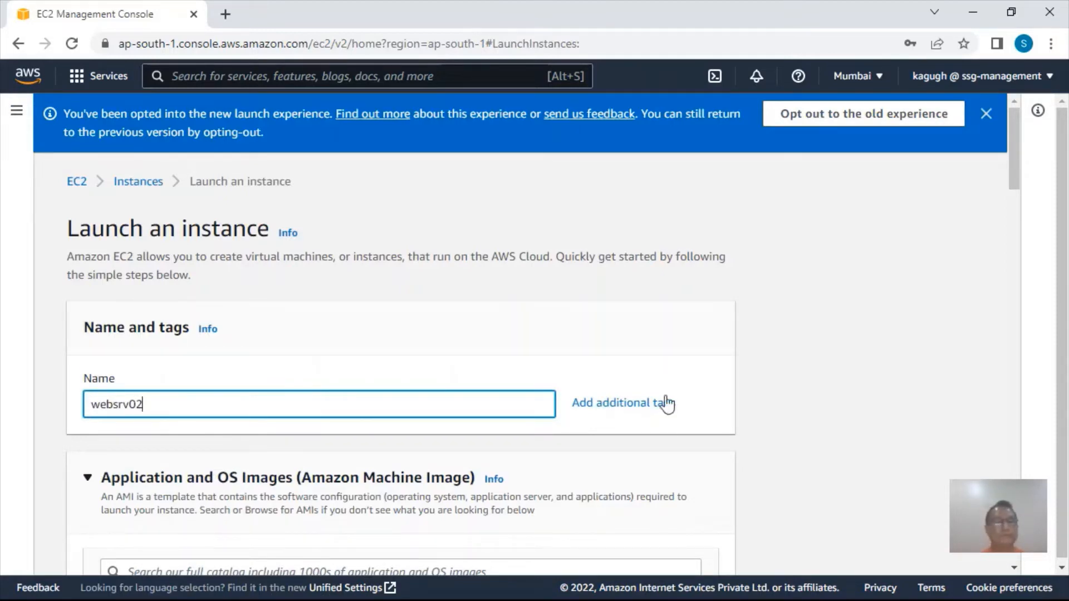
# Keep the default Amazon Linux image and select the key pair kp6eitn01 for websrv02
pyautogui.scroll(-5, 485, 306)
pyautogui.scroll(-6, 396, 294)
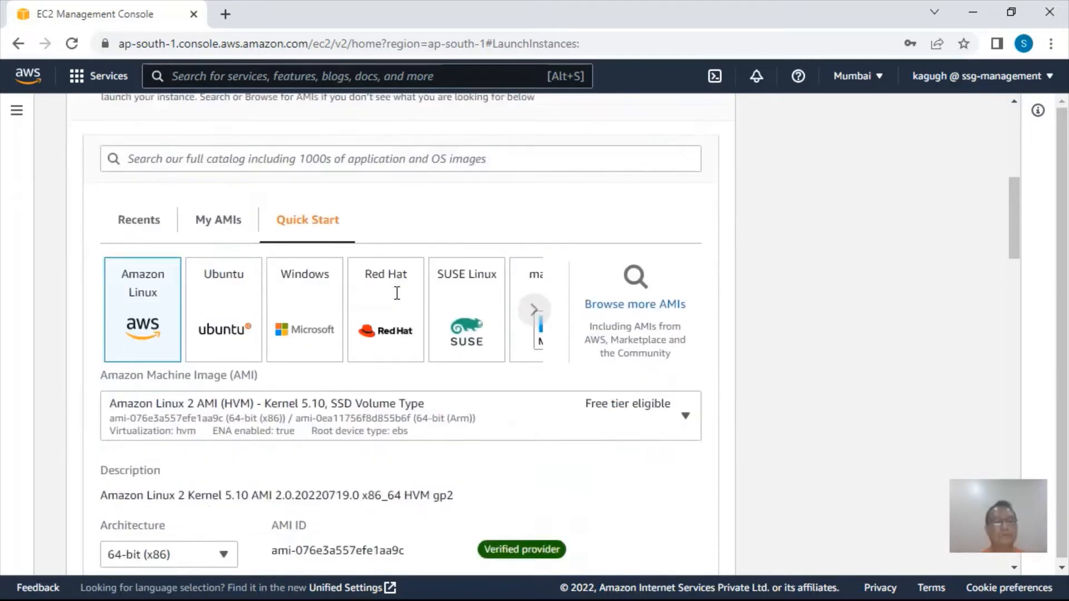
pyautogui.scroll(-8, 396, 293)
pyautogui.click(213, 363)
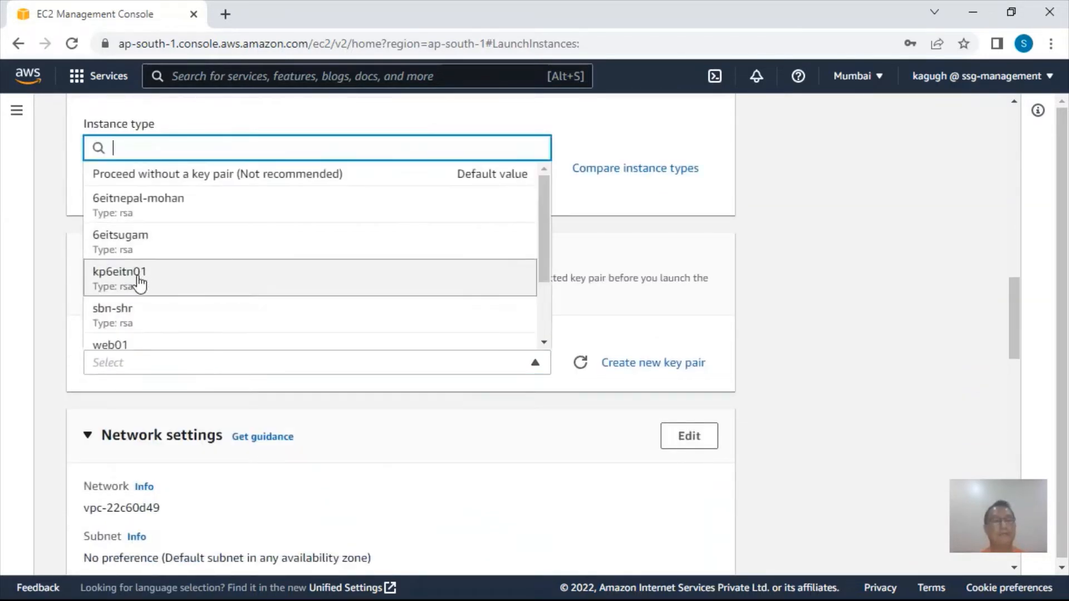
pyautogui.click(138, 278)
# Open the network settings of websrv02 for editing and select the VPC vpc10000
pyautogui.scroll(-3, 308, 336)
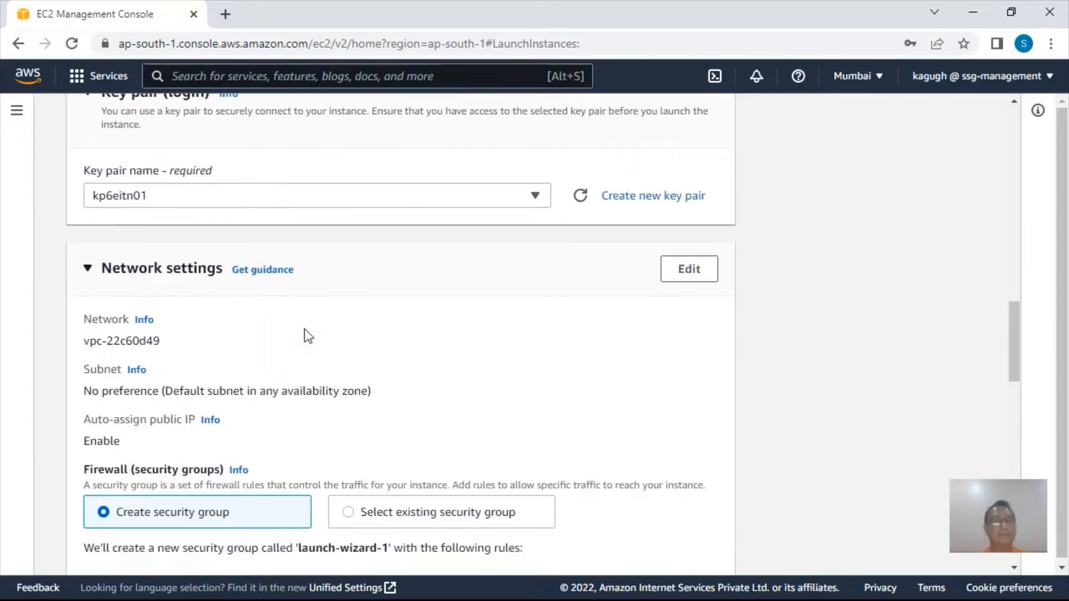
pyautogui.click(689, 270)
pyautogui.click(234, 341)
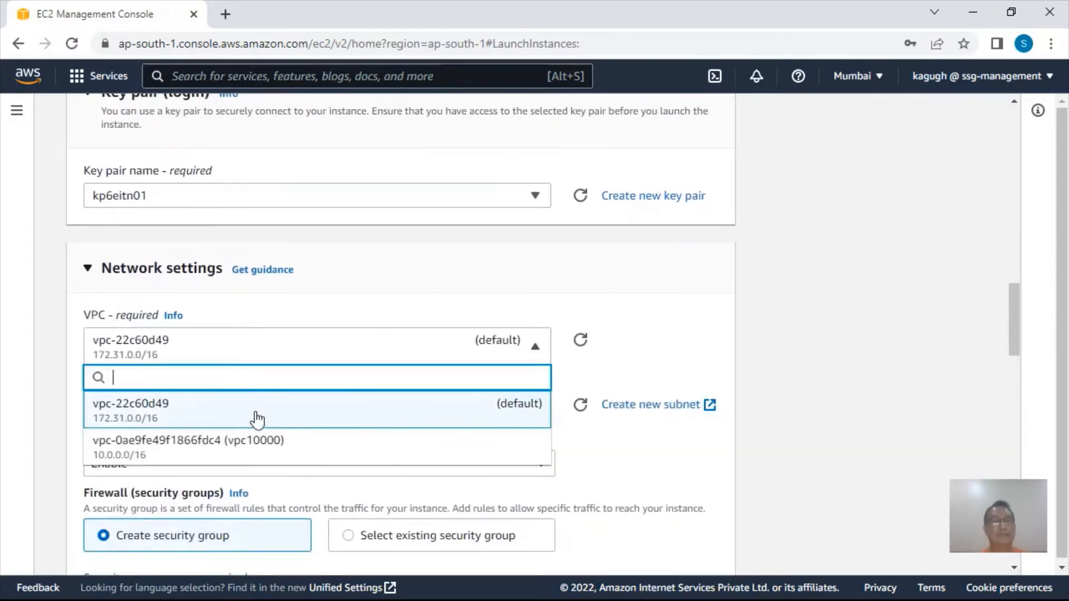
pyautogui.click(235, 454)
# Place websrv02 in the subnet sub-public-1b and enable its auto-assigned public IP
pyautogui.scroll(-3, 273, 416)
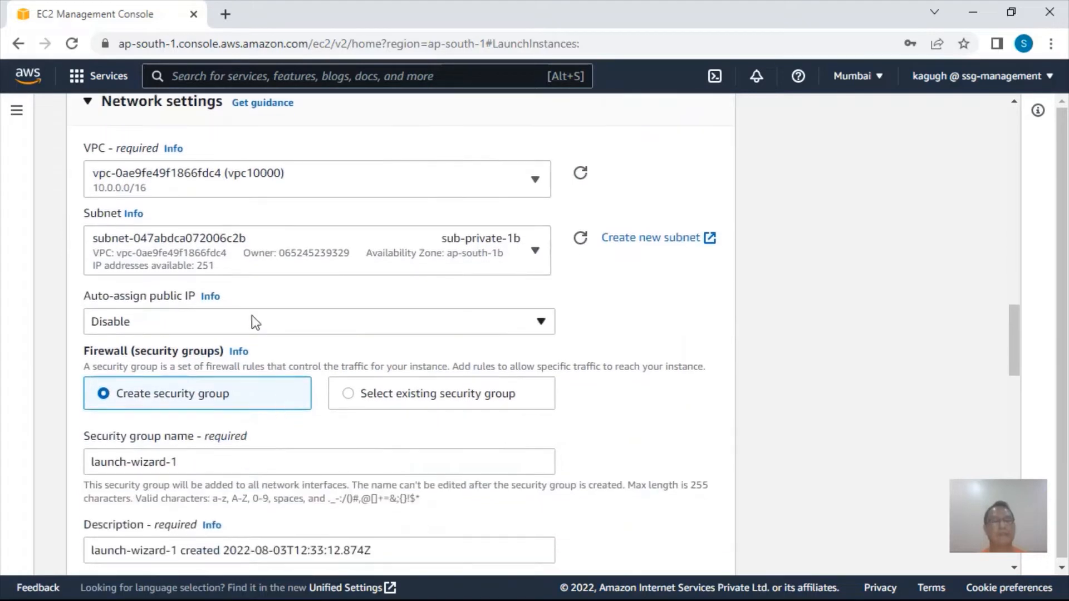
pyautogui.click(223, 245)
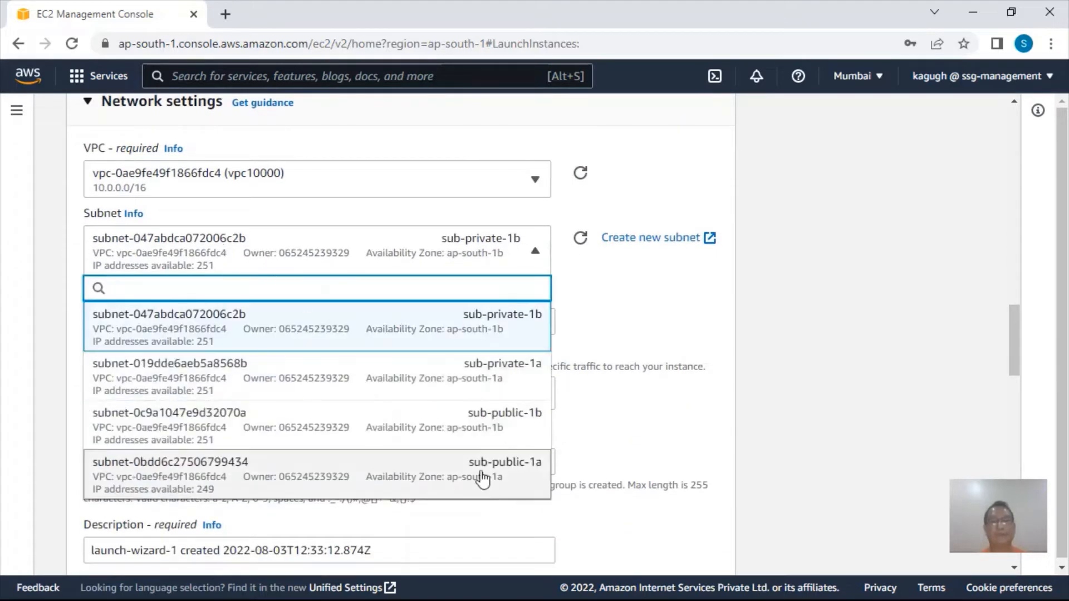
pyautogui.click(400, 432)
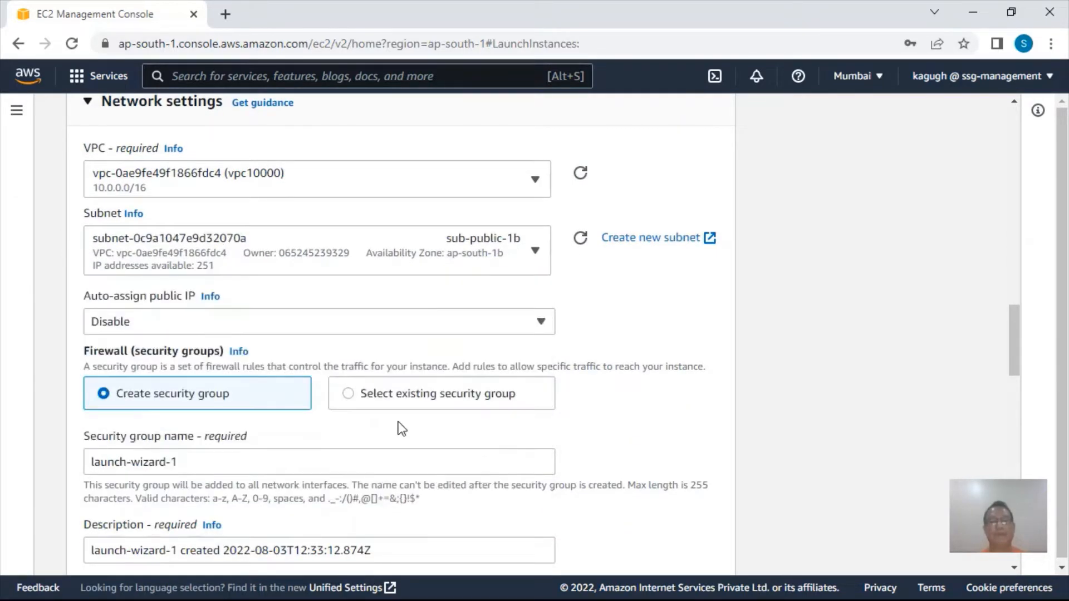
pyautogui.click(204, 323)
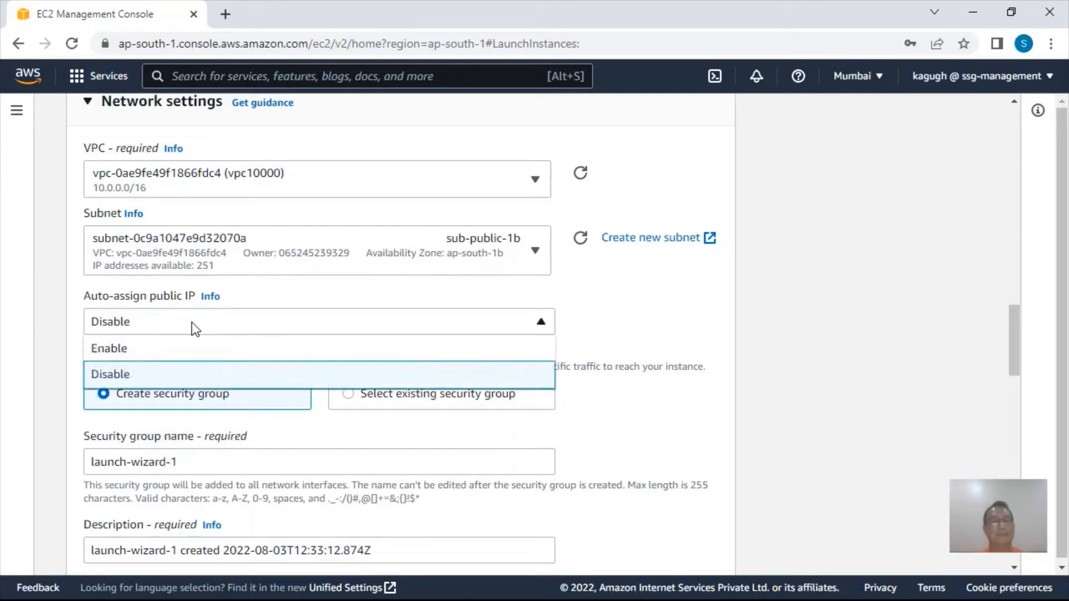
pyautogui.click(131, 352)
# Use an existing security group for websrv02 and select sg10000
pyautogui.scroll(-5, 229, 340)
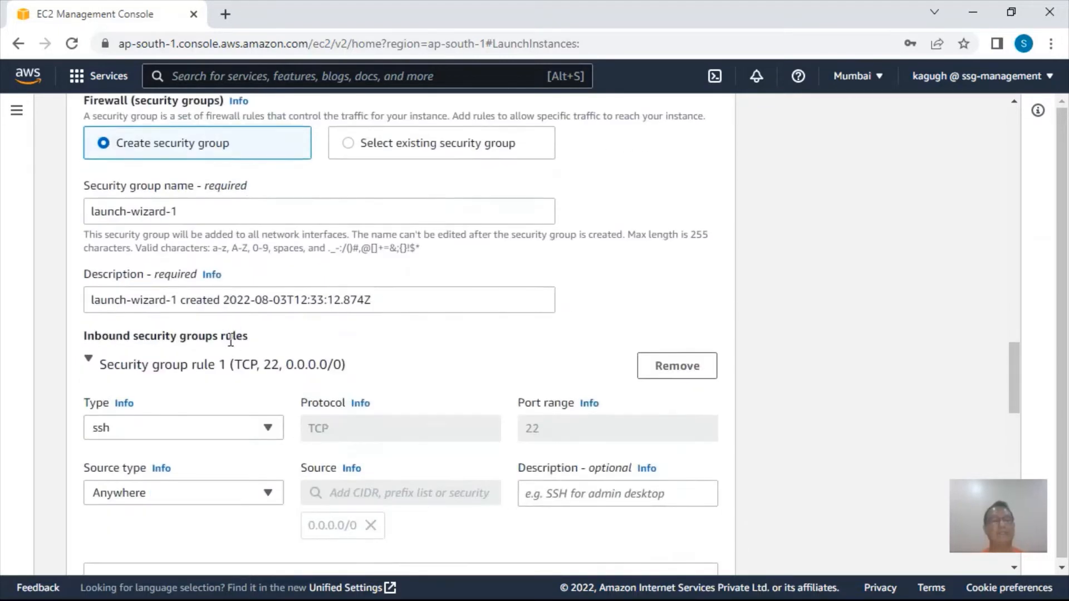
pyautogui.click(347, 144)
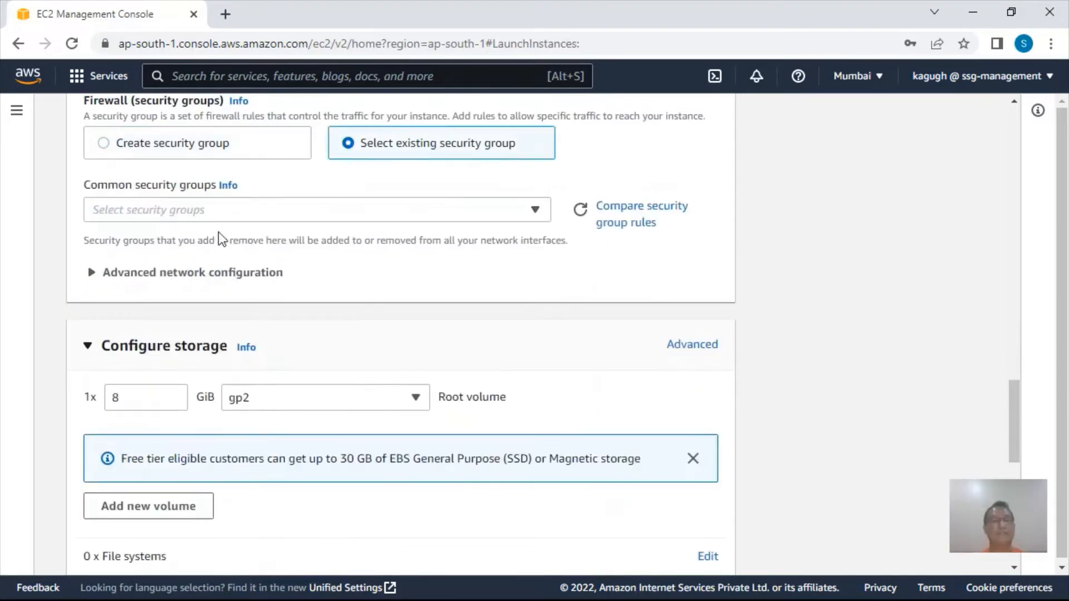
pyautogui.click(200, 217)
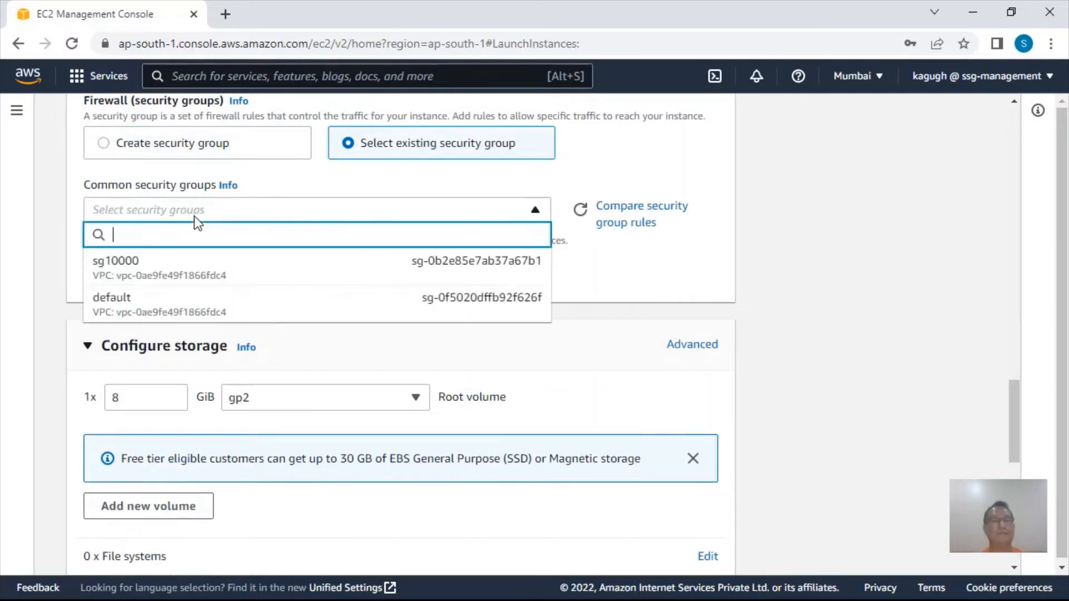
pyautogui.click(150, 281)
# In the advanced details, enter a bash user data script that updates packages, installs, starts and enables httpd, and writes a hostname heading to /var/www/html/index.html
pyautogui.scroll(-5, 293, 382)
pyautogui.scroll(-6, 294, 374)
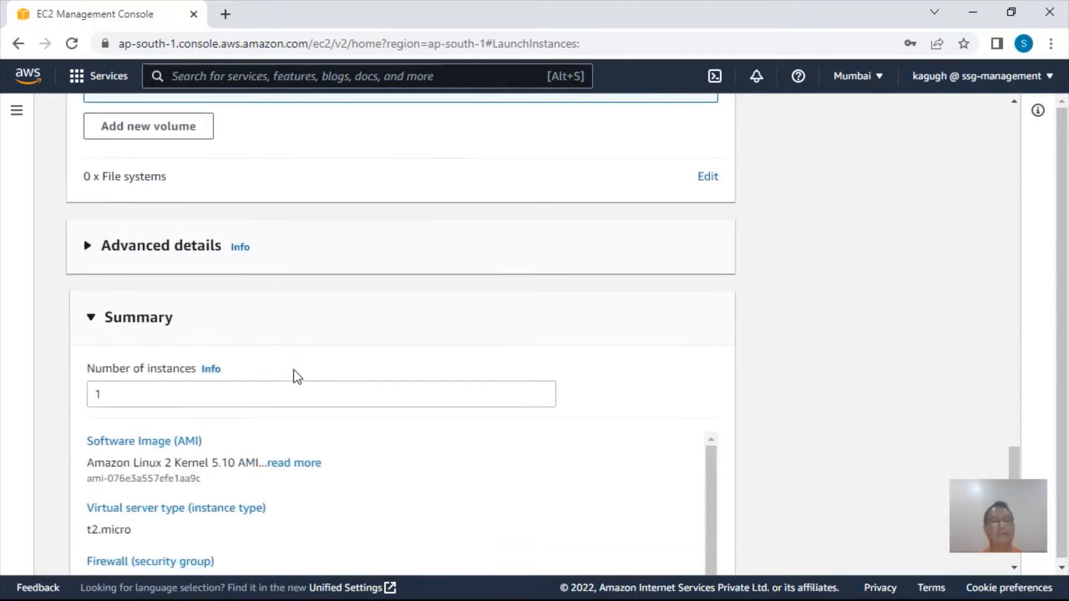
pyautogui.scroll(3, 292, 368)
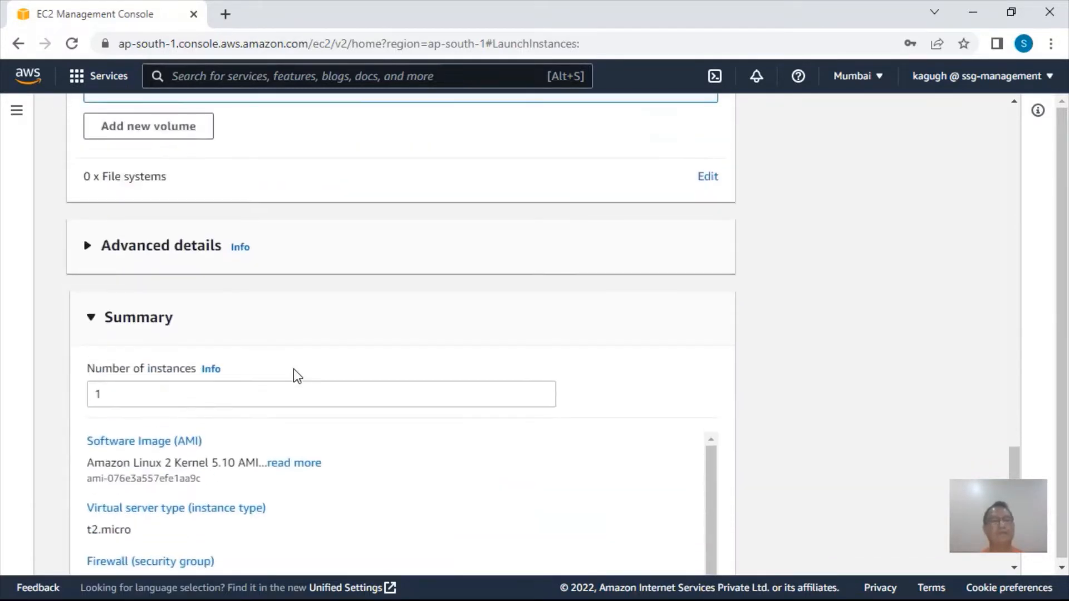
pyautogui.click(87, 248)
pyautogui.scroll(-20, 310, 339)
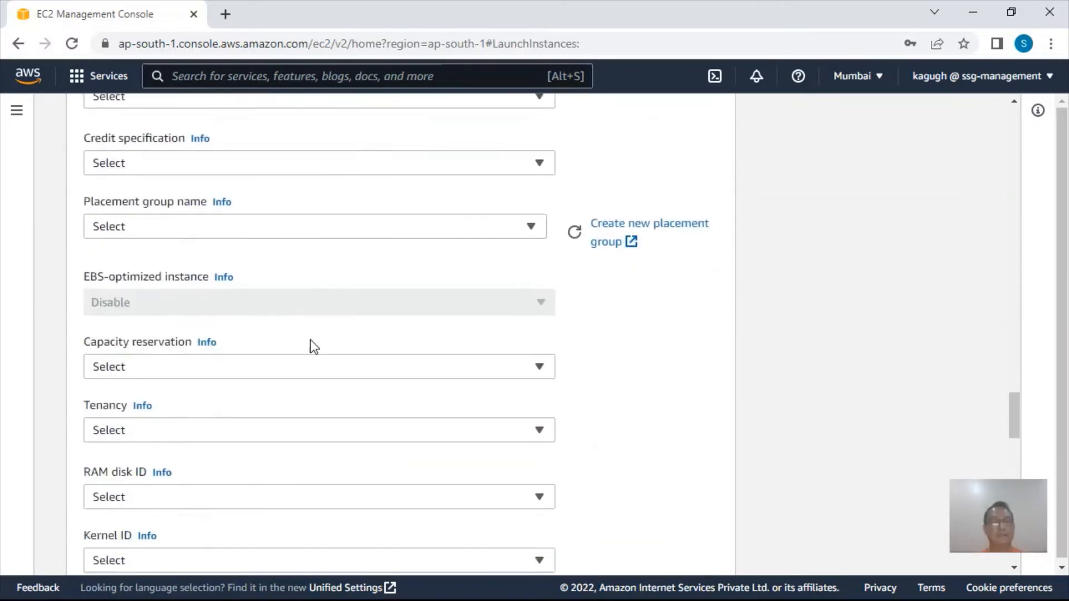
pyautogui.scroll(-6, 309, 340)
pyautogui.click(232, 334)
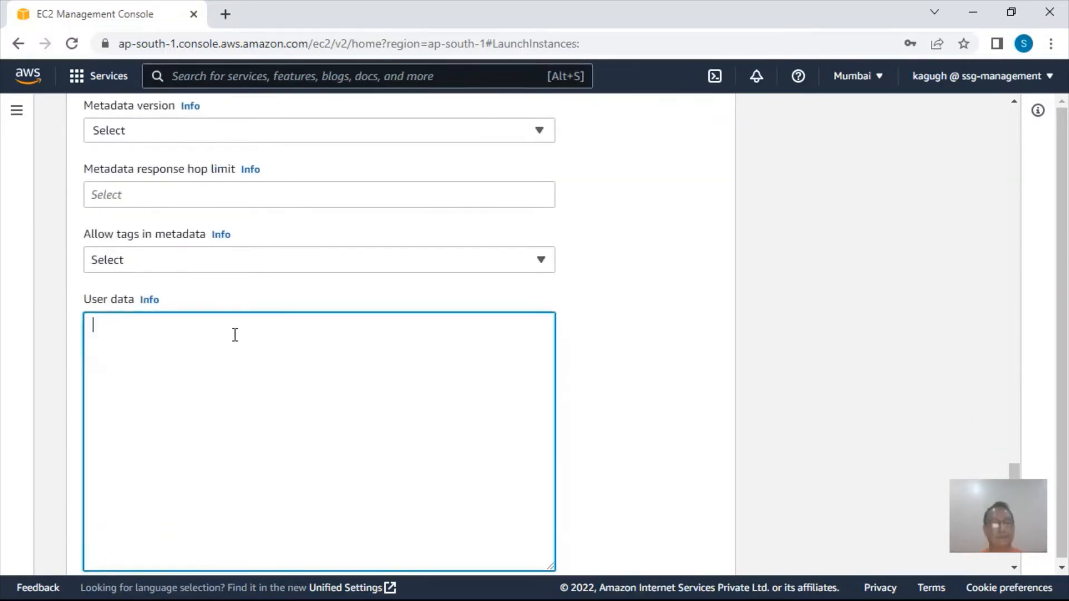
pyautogui.write('#!/bin/bash yum update -y yum install httpd -y systemctl start httpd systemctl enable httpd echo "<h1>This from `hostname` EC2 in the AWS Cloud</h1>" > /var/www/html/index.html')
# Set the number of websrv02 instances to 2 and launch them
pyautogui.scroll(-8, 361, 363)
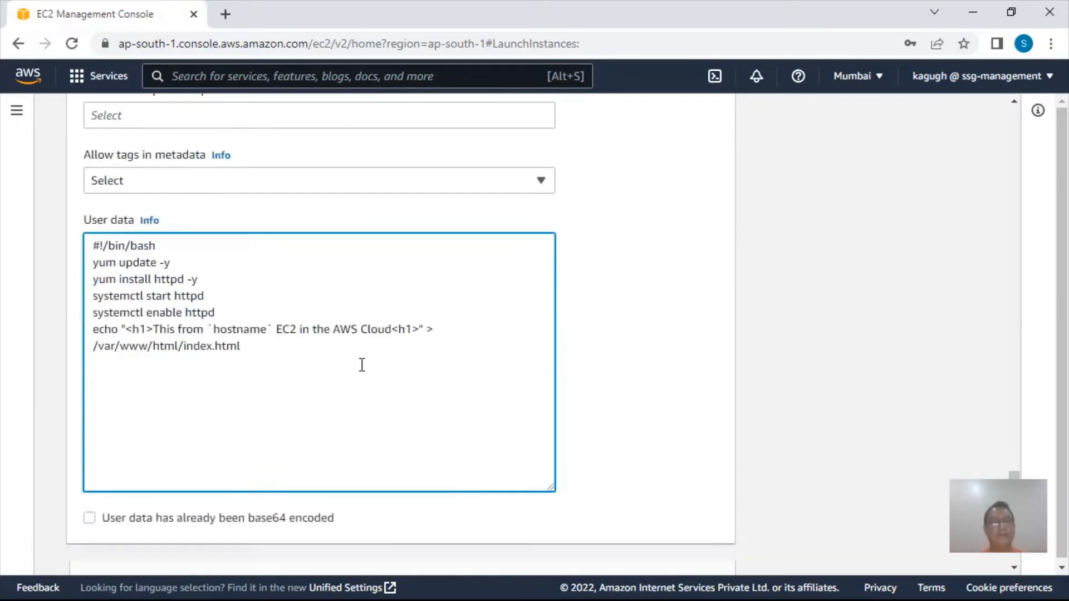
pyautogui.scroll(-1, 362, 365)
pyautogui.moveTo(114, 322); pyautogui.dragTo(75, 323)
pyautogui.write('2')
pyautogui.scroll(-2, 547, 437)
pyautogui.click(646, 529)
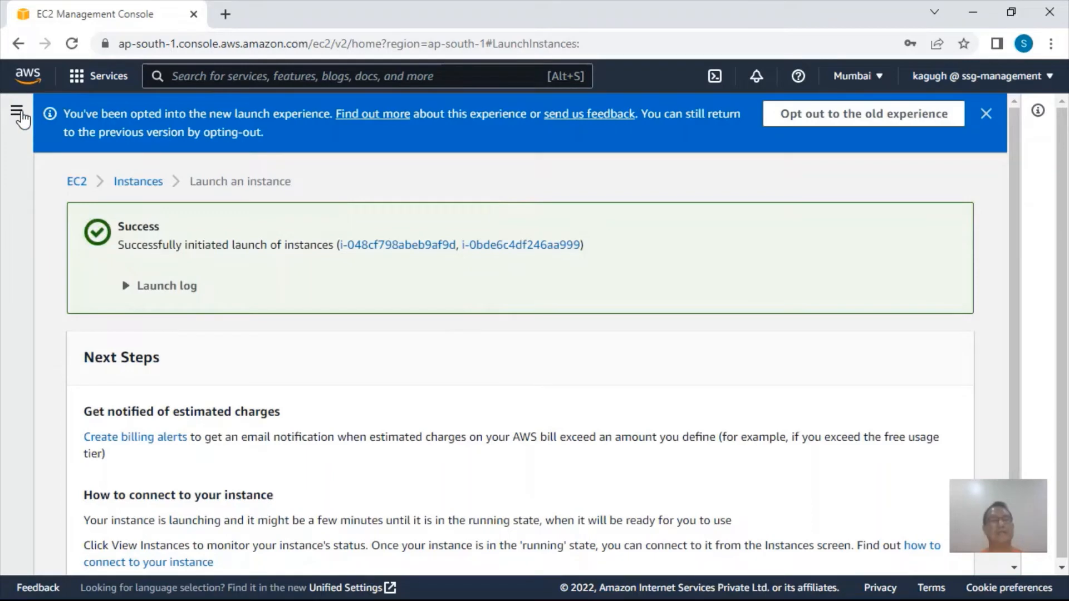
# Return to the EC2 service and open its target groups list
pyautogui.click(101, 76)
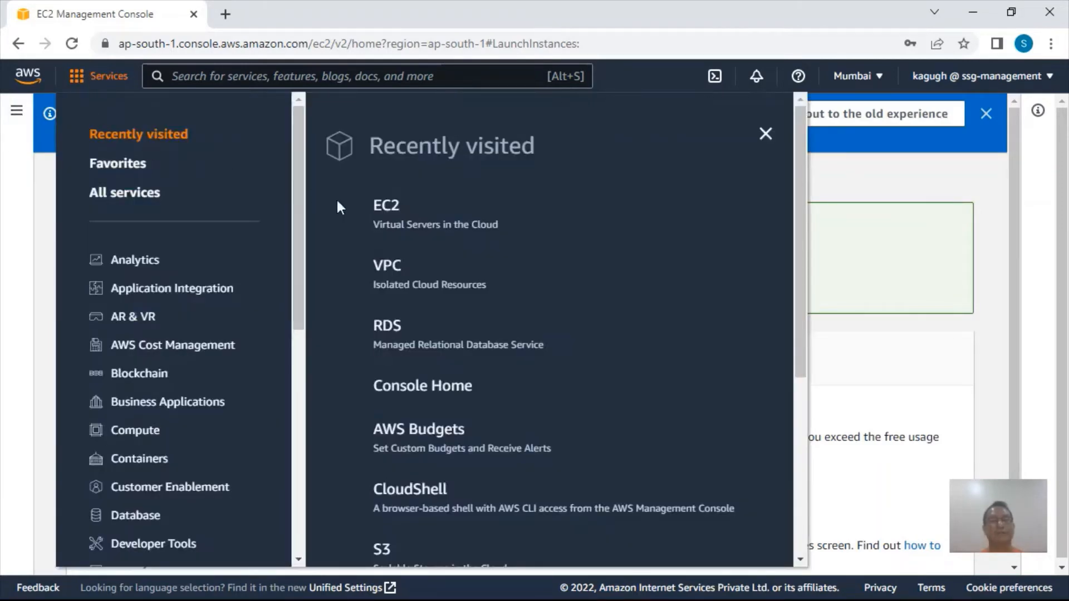
pyautogui.click(386, 206)
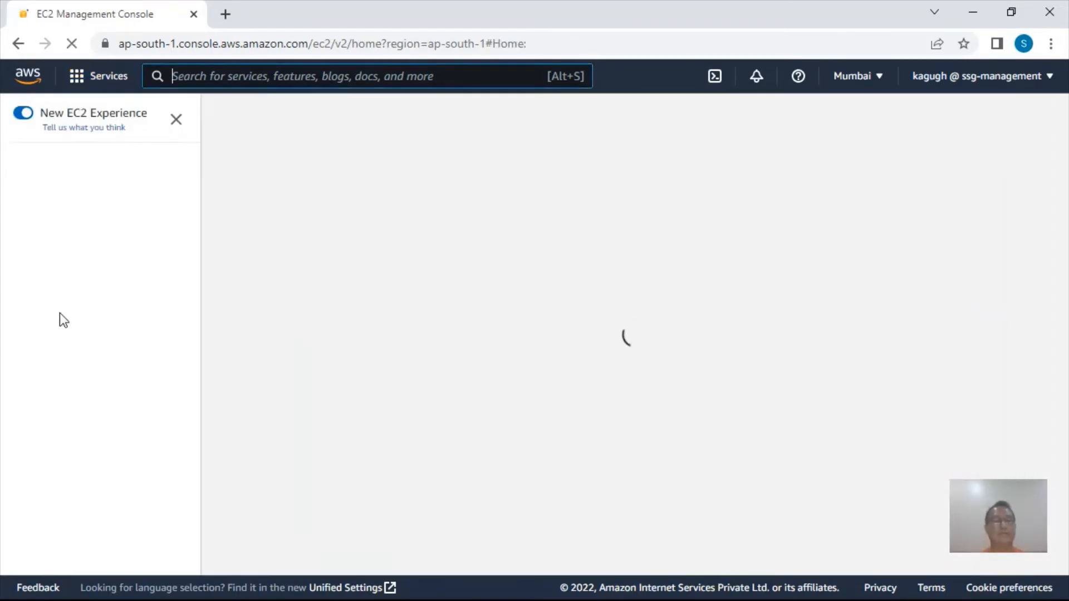
pyautogui.scroll(-5, 124, 325)
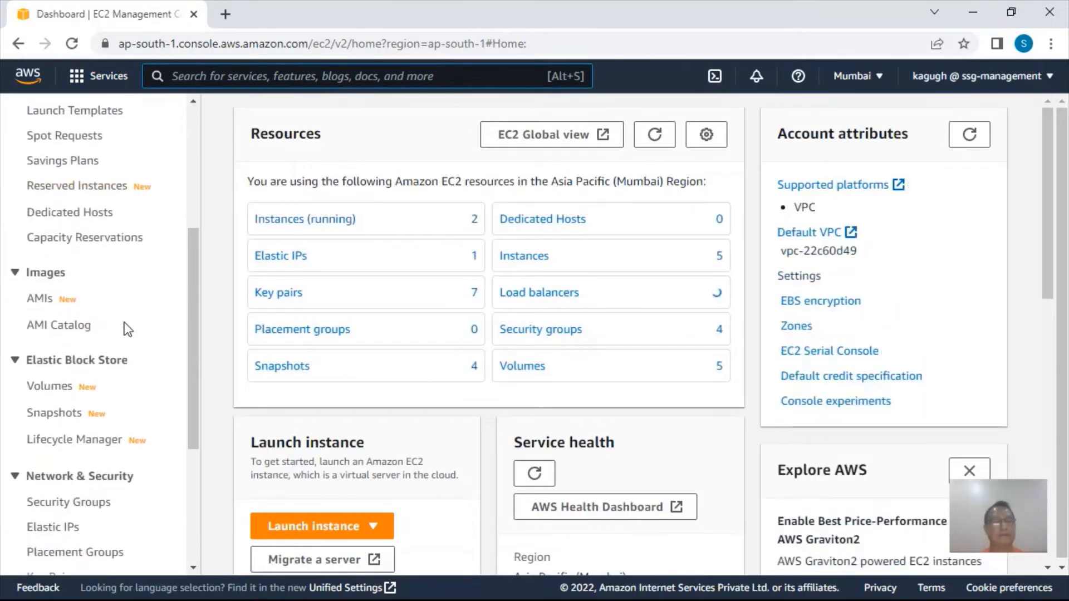
pyautogui.scroll(-5, 124, 327)
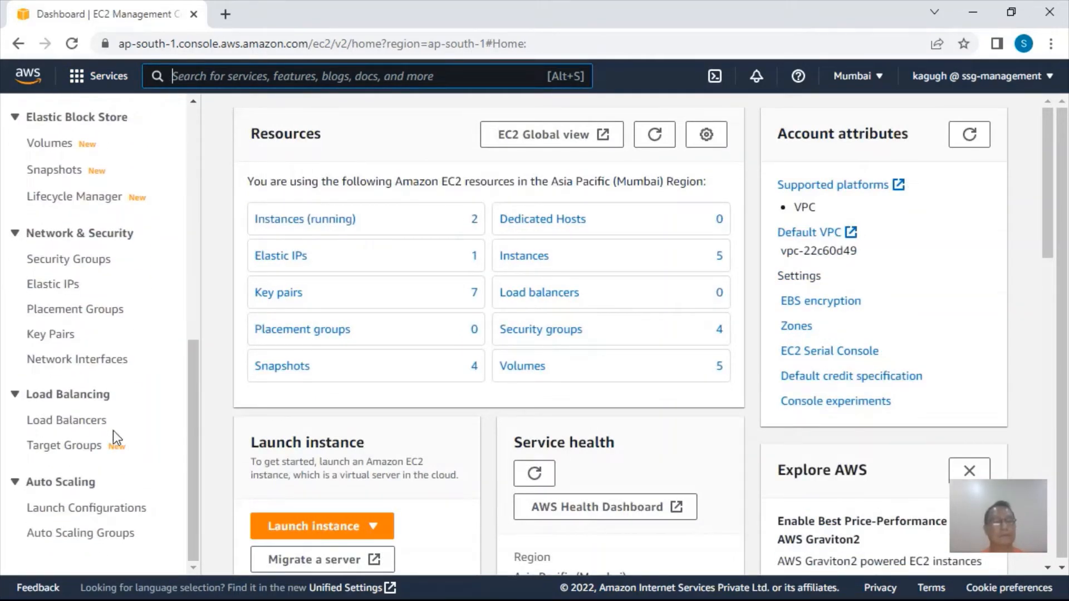
pyautogui.click(56, 447)
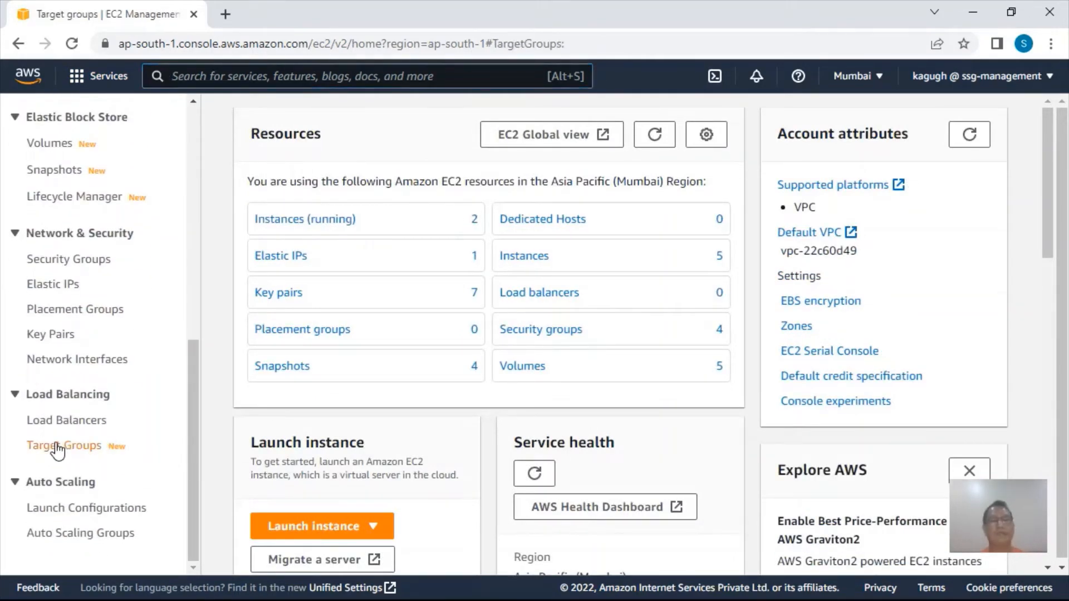
# Start creating a target group with the Instances target type and name it tg10000
pyautogui.click(864, 174)
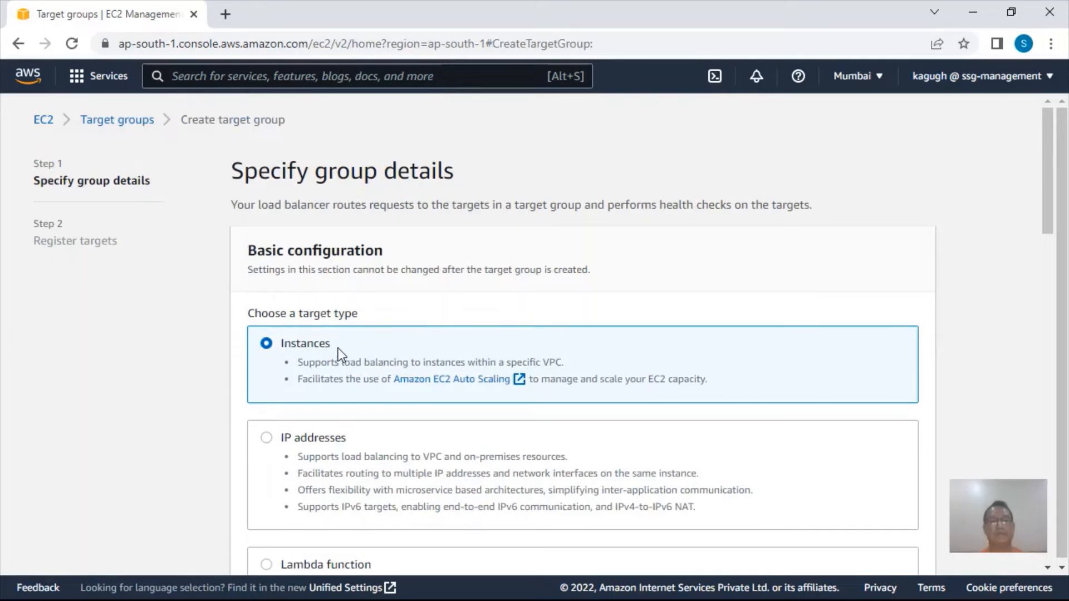
pyautogui.scroll(-9, 338, 348)
pyautogui.click(287, 264)
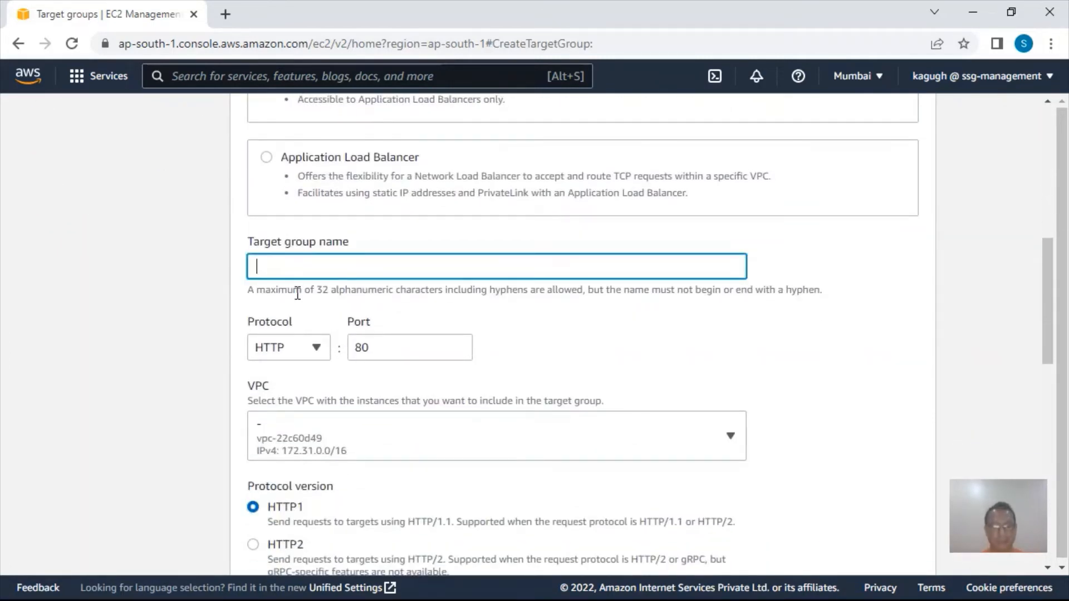
pyautogui.write('tg10000')
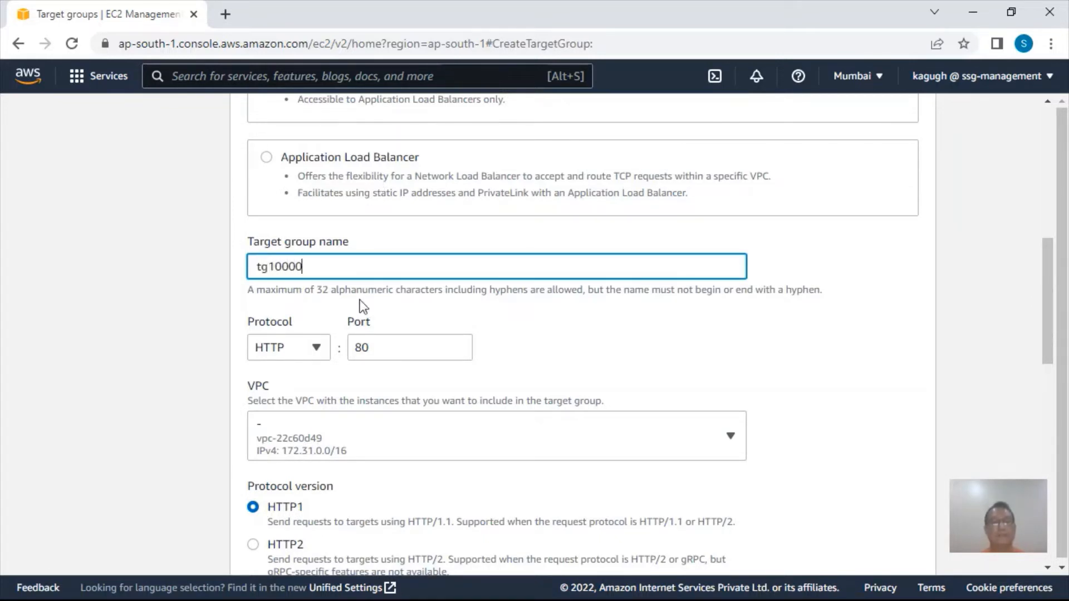
# Select vpc10000 for the target group and continue to registering targets with the default HTTP1 protocol version and health check settings
pyautogui.scroll(-1, 437, 371)
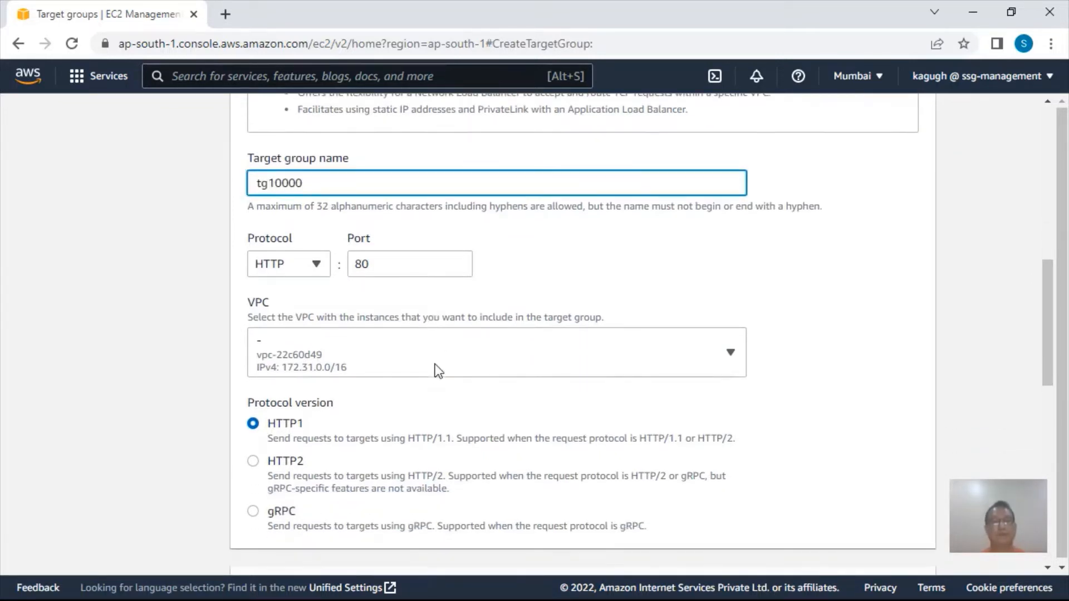
pyautogui.click(346, 353)
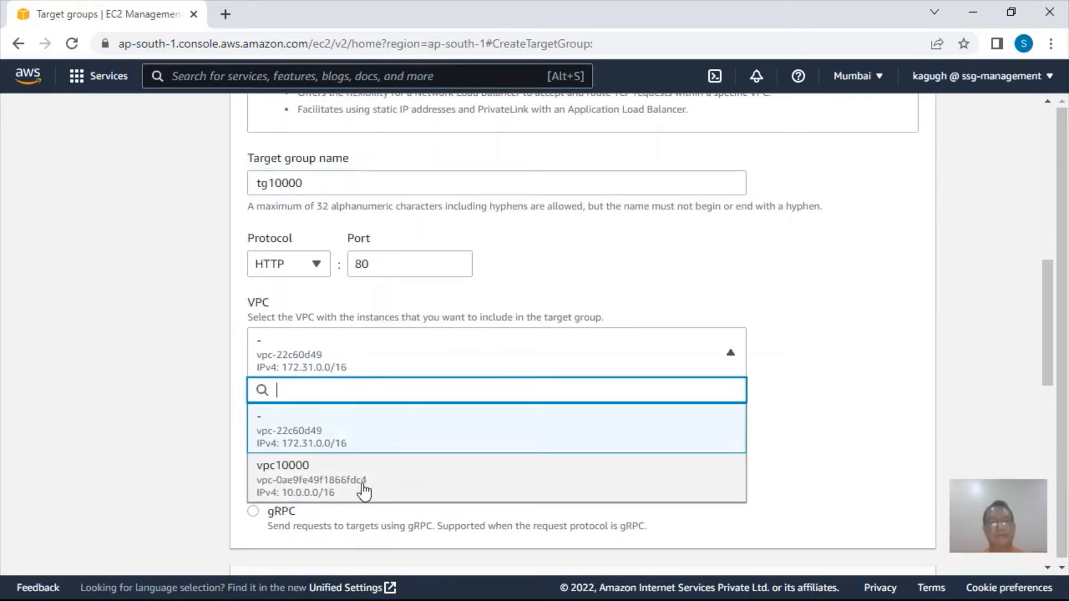
pyautogui.click(364, 491)
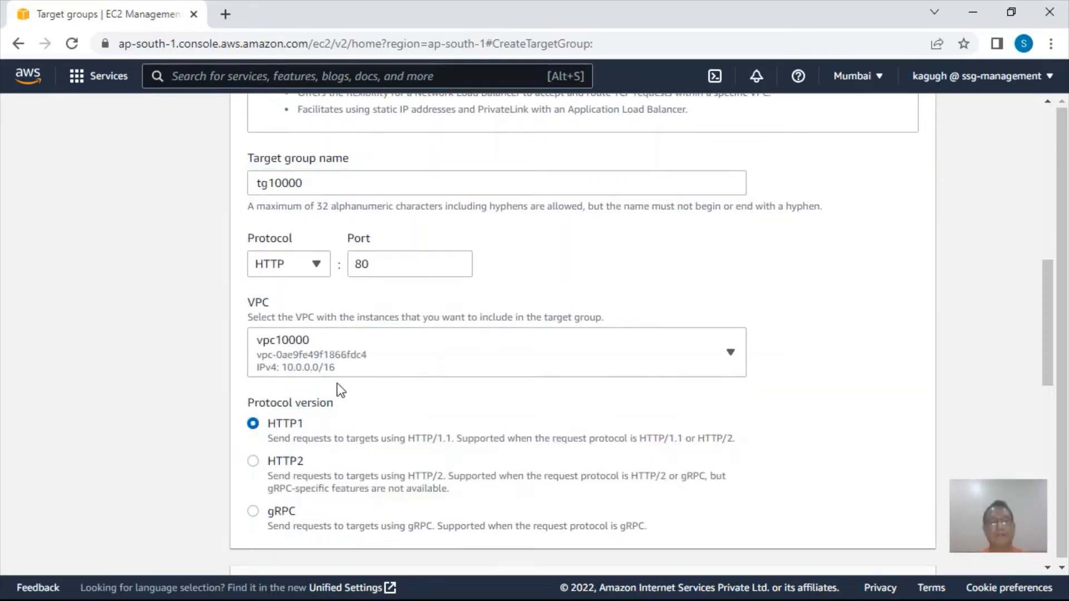
pyautogui.scroll(-3, 343, 352)
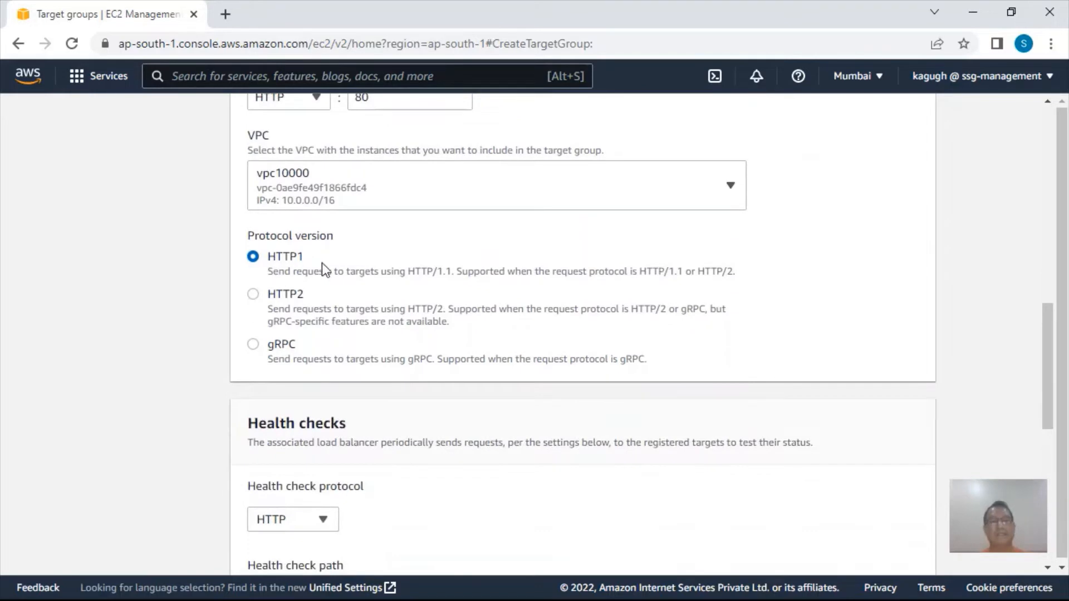
pyautogui.scroll(-6, 427, 326)
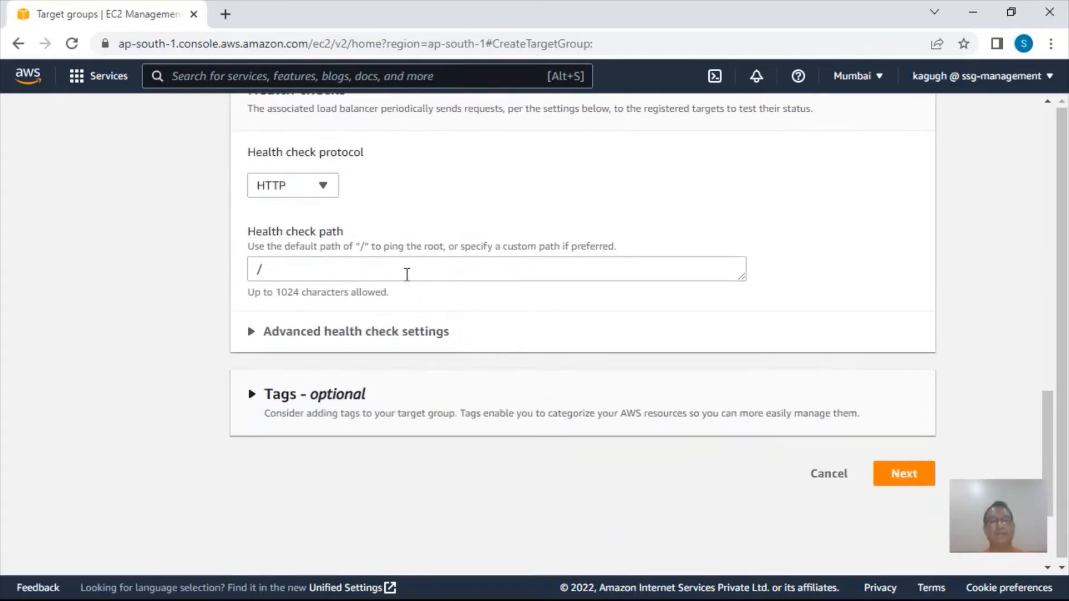
pyautogui.click(906, 474)
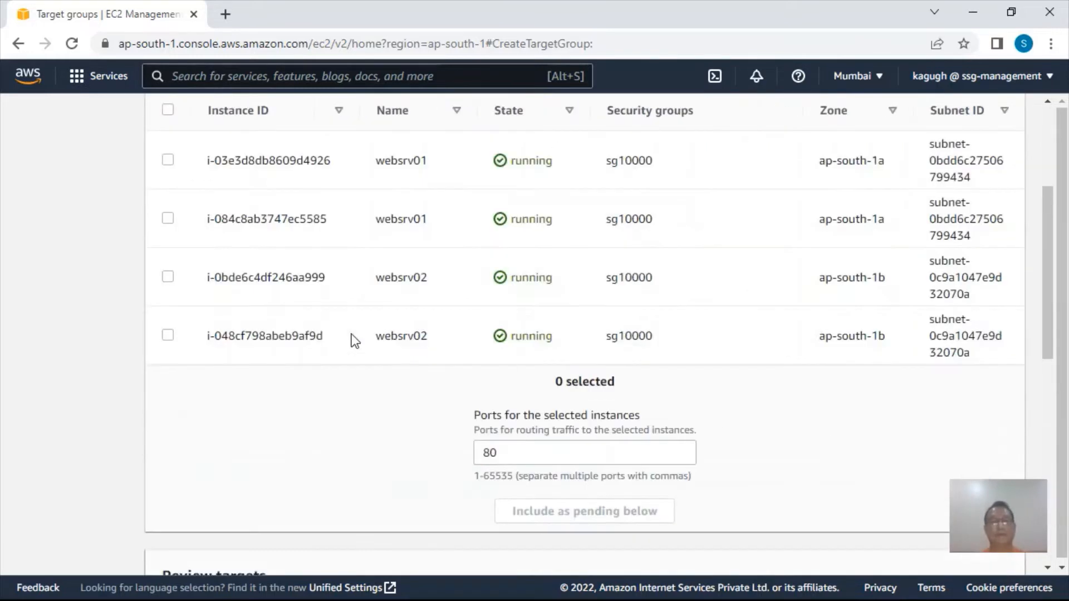
# Include all four websrv01 and websrv02 instances as pending targets on port 80 and create the target group
pyautogui.scroll(3, 356, 334)
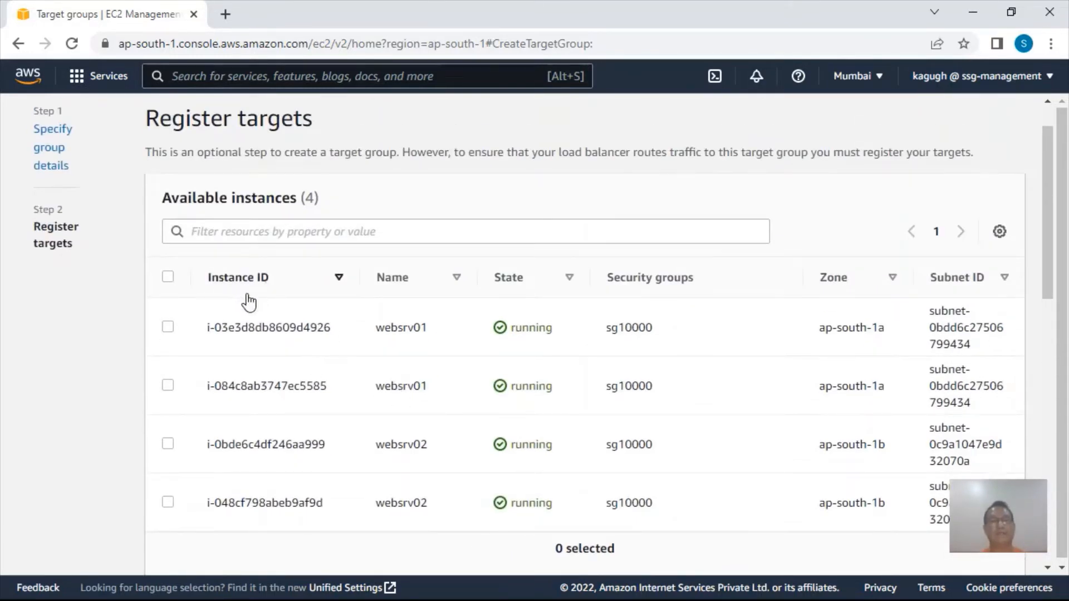
pyautogui.click(168, 277)
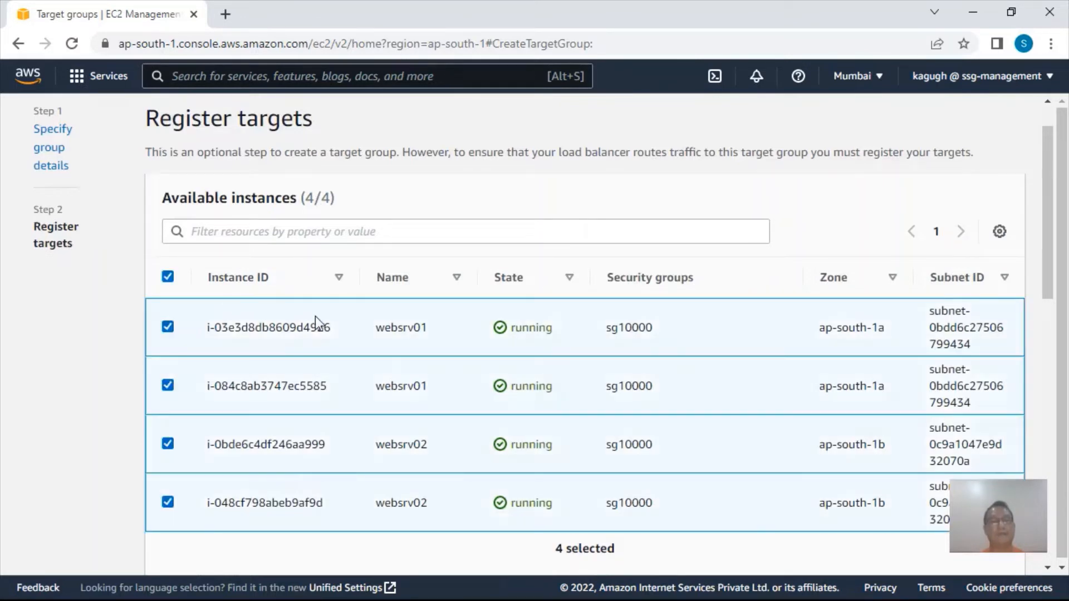
pyautogui.scroll(-3, 317, 317)
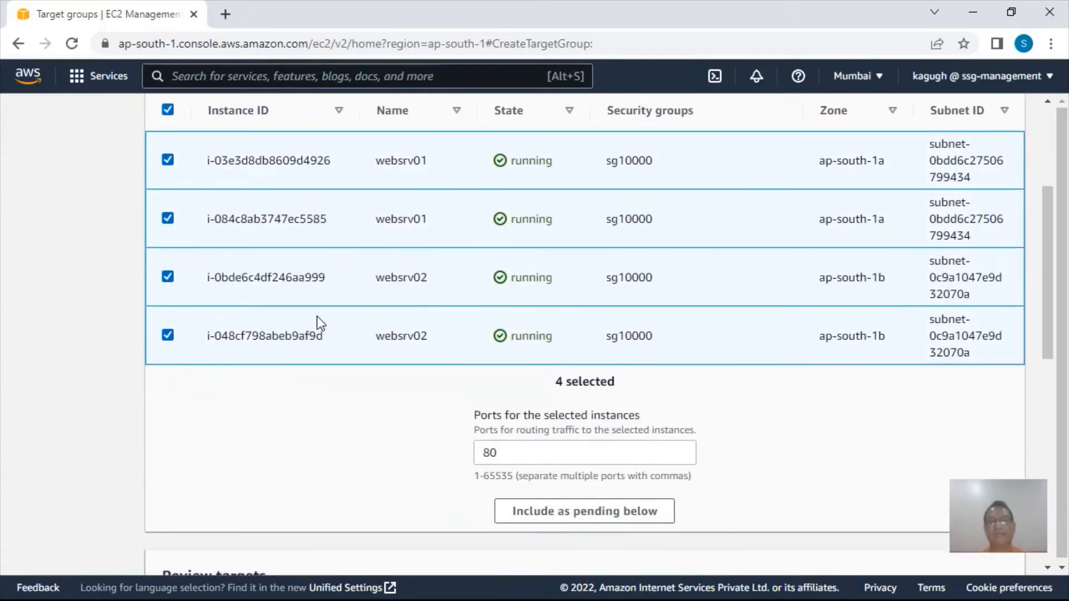
pyautogui.click(567, 512)
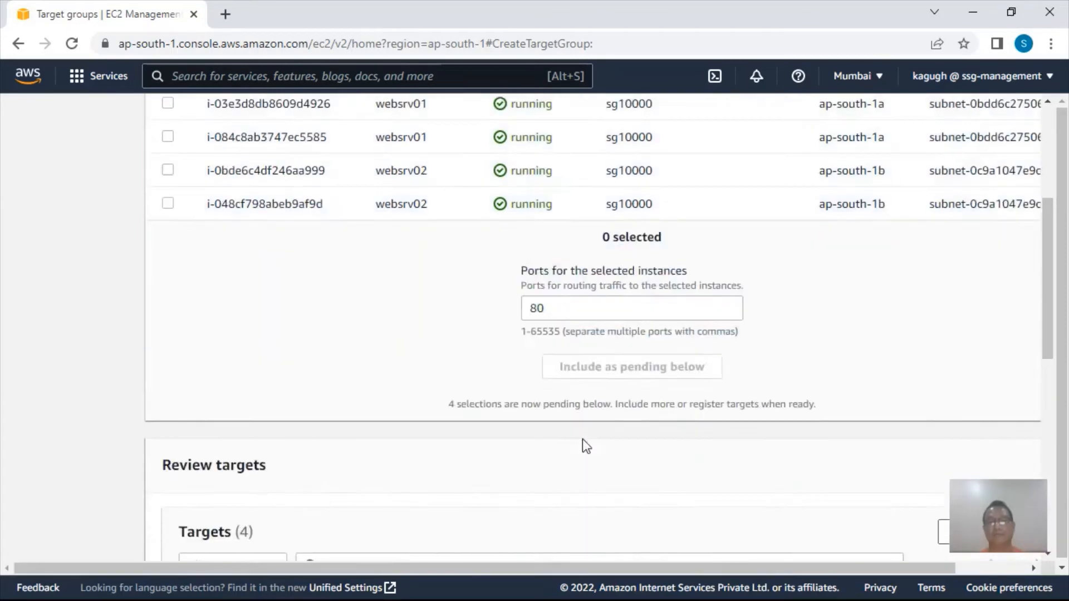
pyautogui.scroll(-9, 482, 369)
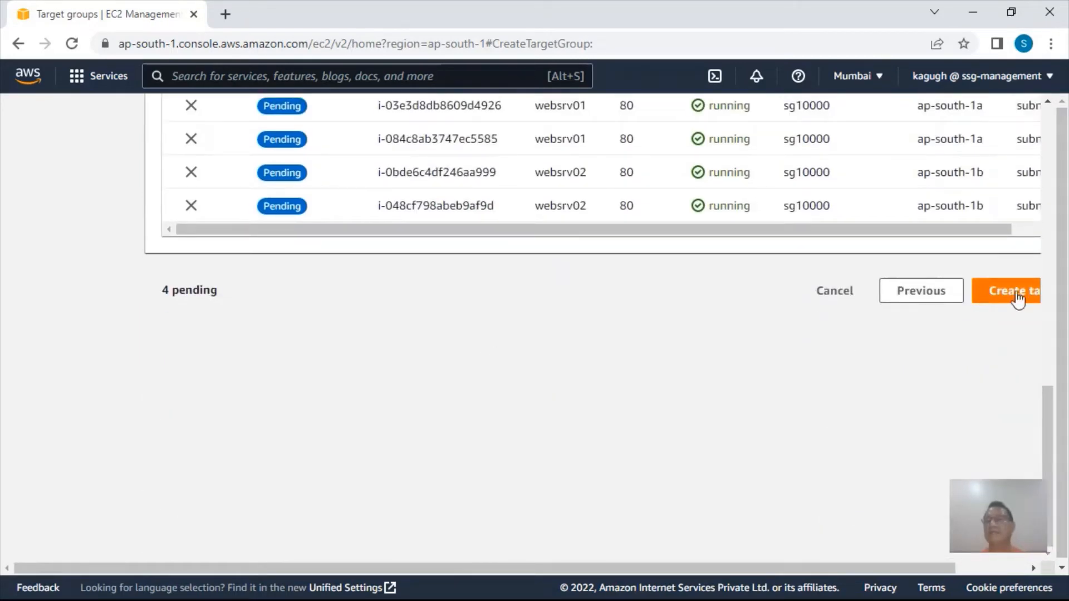
pyautogui.click(1015, 290)
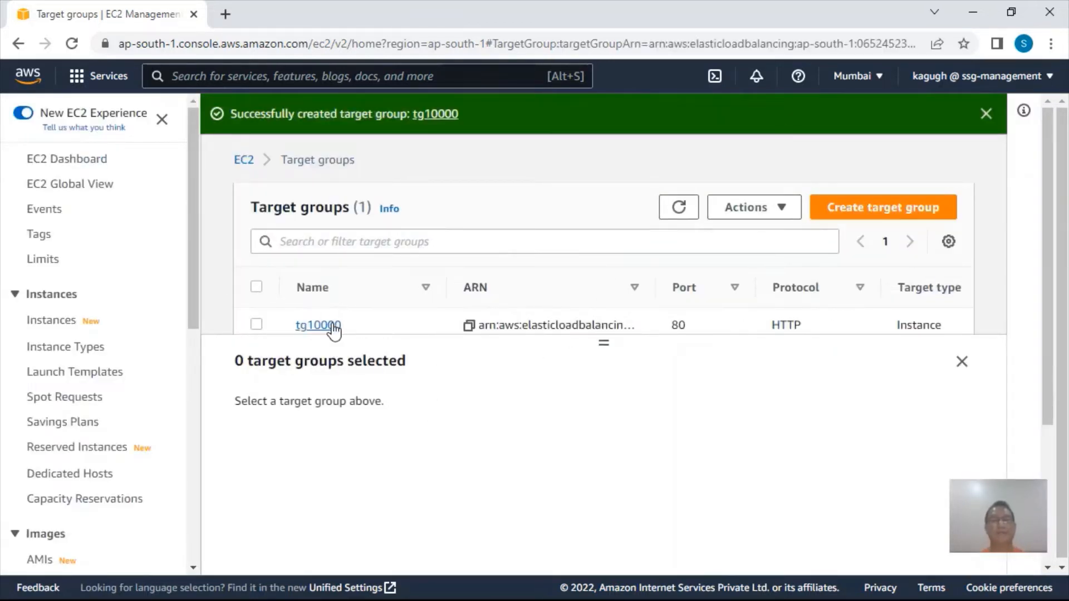
# Open the target group tg10000 and examine its details and registered targets
pyautogui.click(331, 325)
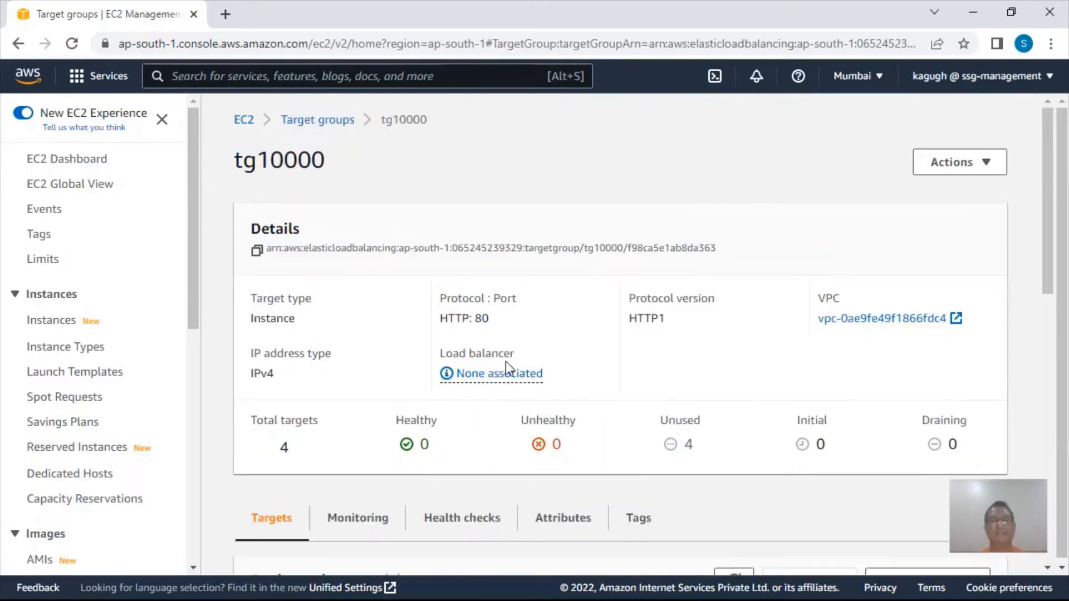
pyautogui.scroll(-10, 506, 365)
pyautogui.scroll(-3, 507, 367)
pyautogui.scroll(5, 507, 368)
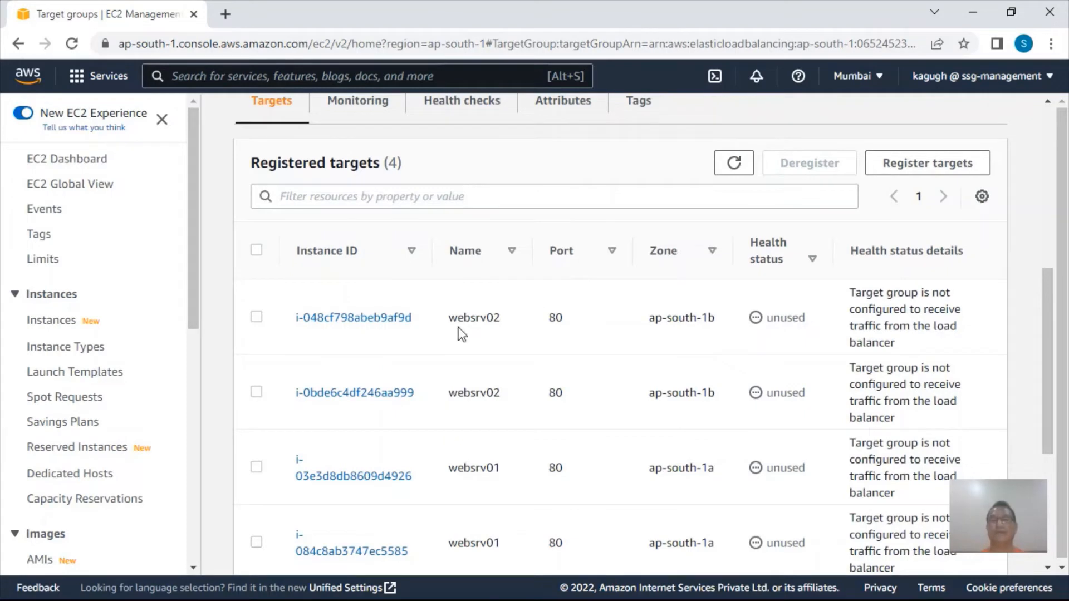
# Open the load balancers list and start creating a load balancer
pyautogui.scroll(-5, 112, 332)
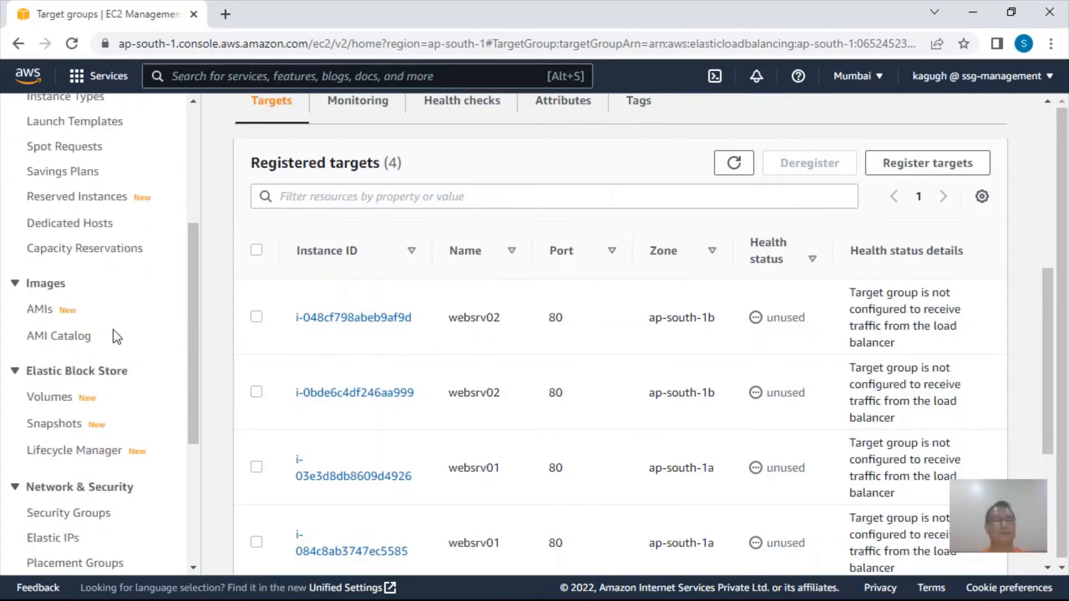
pyautogui.scroll(-3, 113, 334)
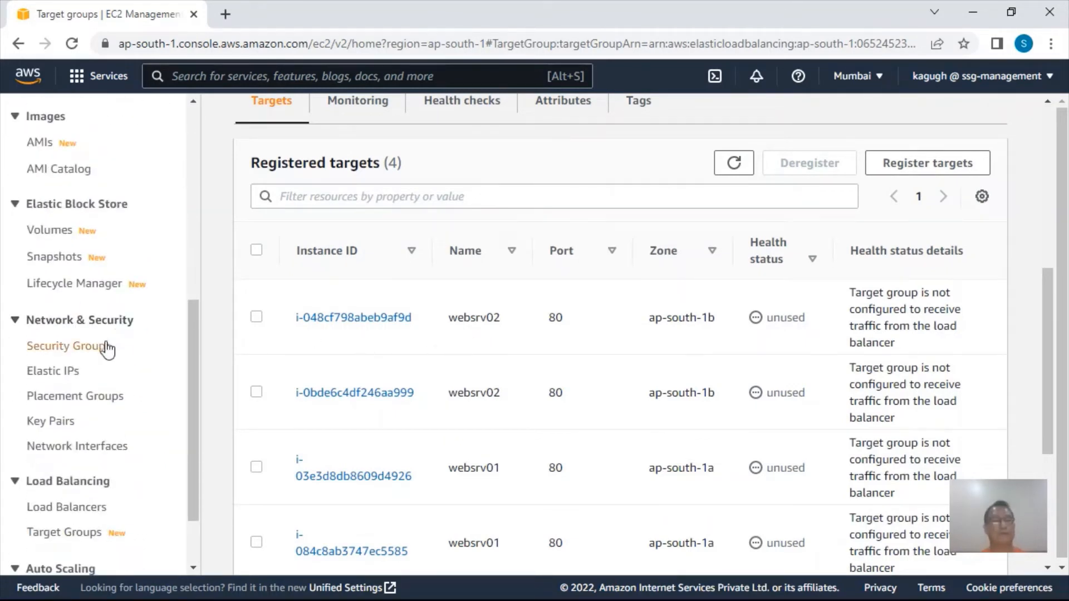
pyautogui.scroll(-2, 106, 350)
pyautogui.click(65, 424)
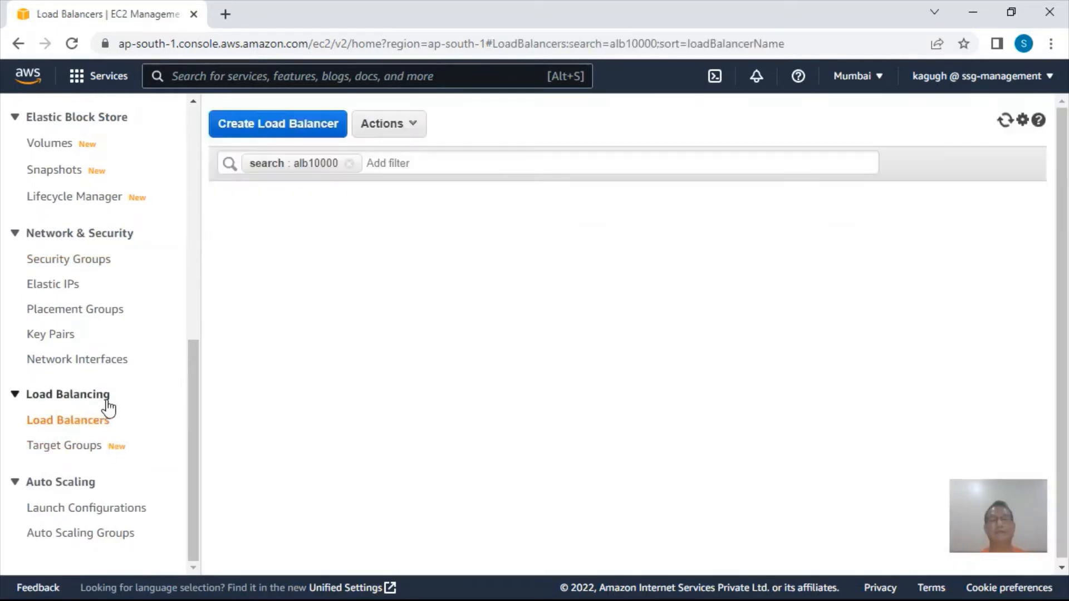
pyautogui.click(277, 124)
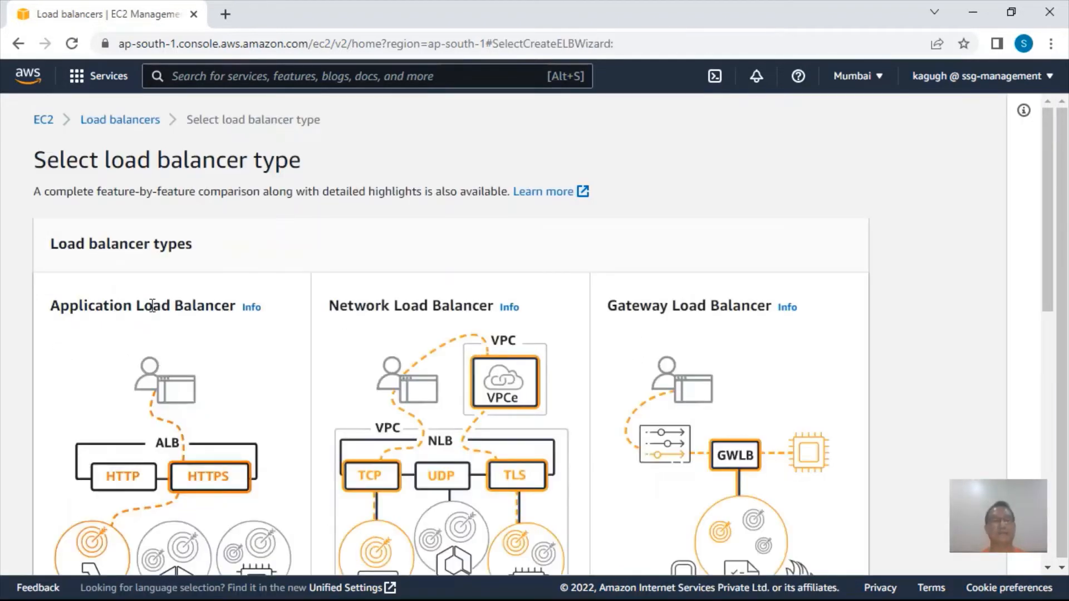
# Choose the Application Load Balancer type and name the new load balancer alb10000
pyautogui.scroll(-4, 162, 306)
pyautogui.scroll(-4, 163, 318)
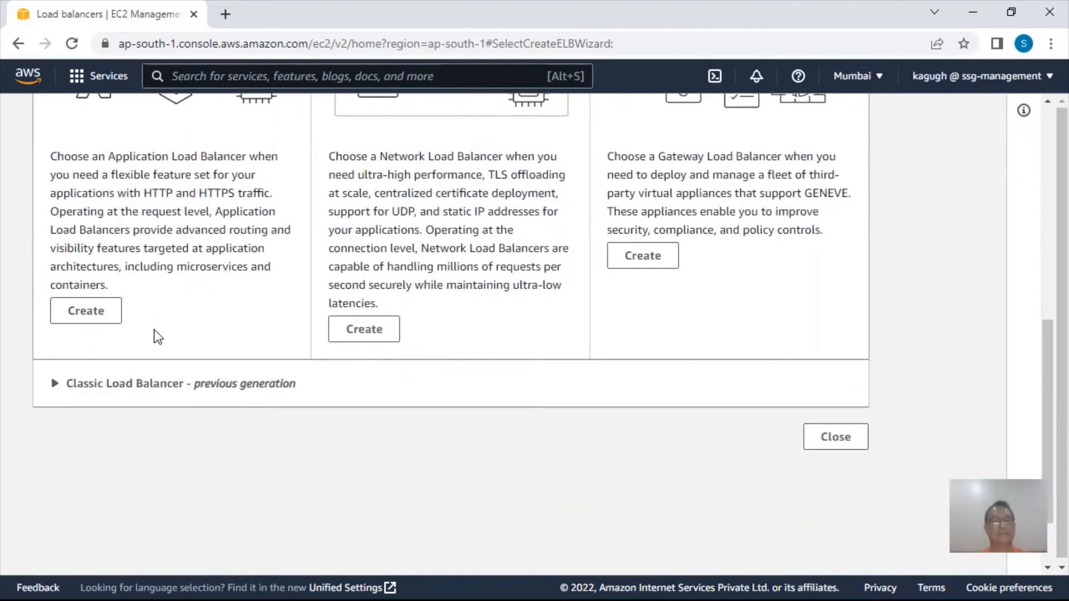
pyautogui.click(83, 315)
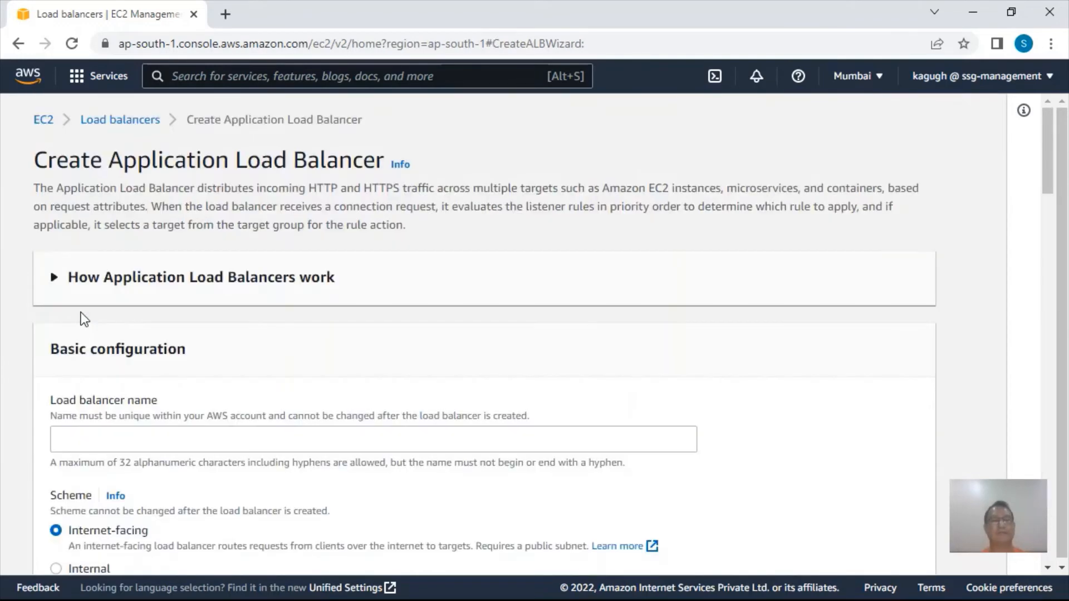
pyautogui.scroll(-4, 148, 322)
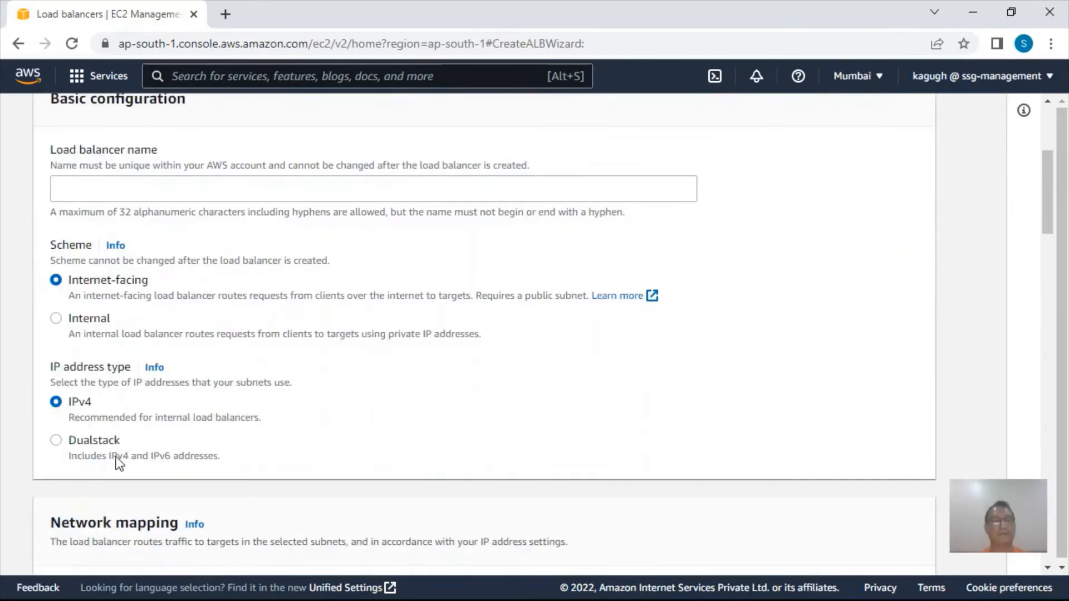
pyautogui.click(97, 193)
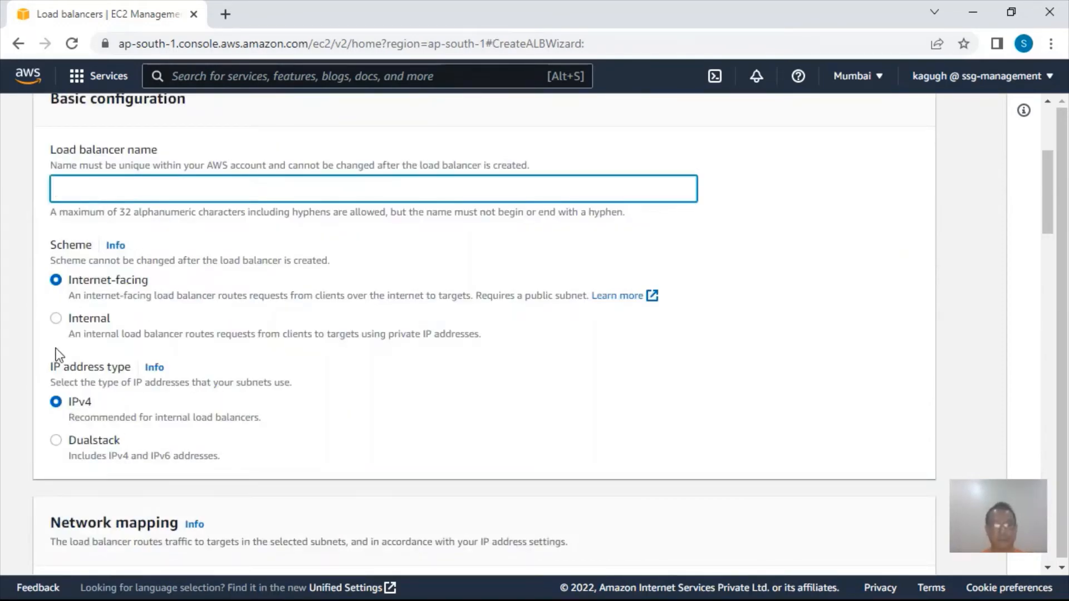
pyautogui.write('alb10000')
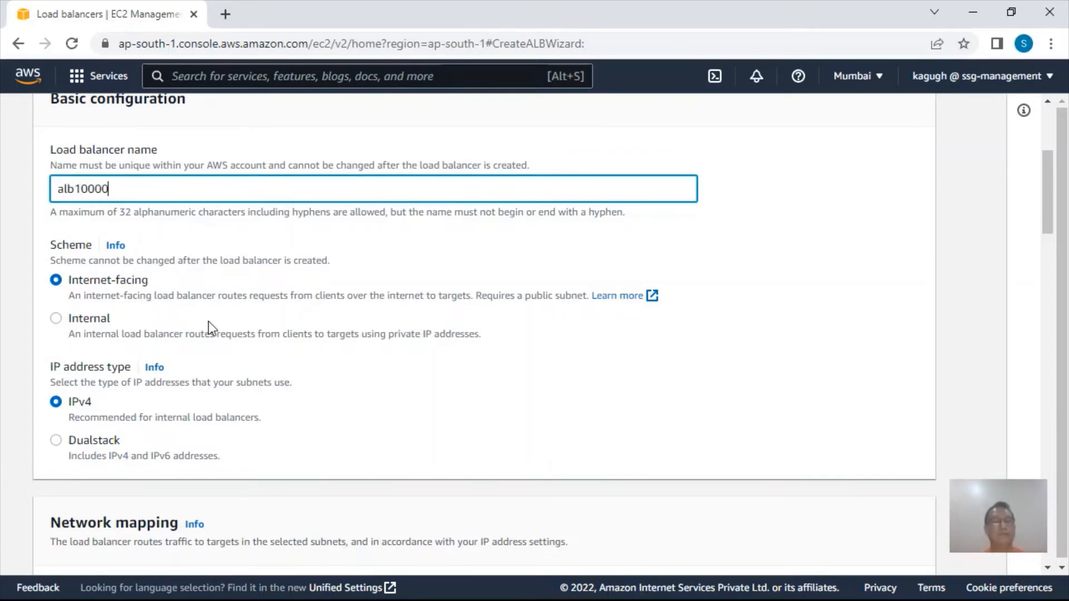
# Select vpc10000 as the VPC in the load balancer's network mapping
pyautogui.scroll(-3, 210, 327)
pyautogui.scroll(-1, 274, 374)
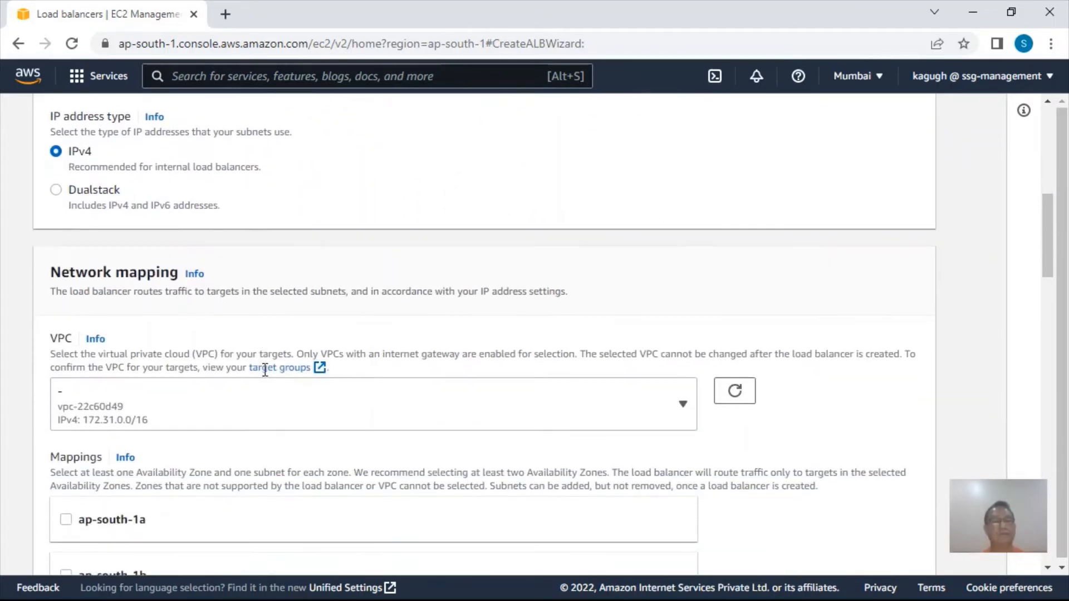
pyautogui.click(170, 405)
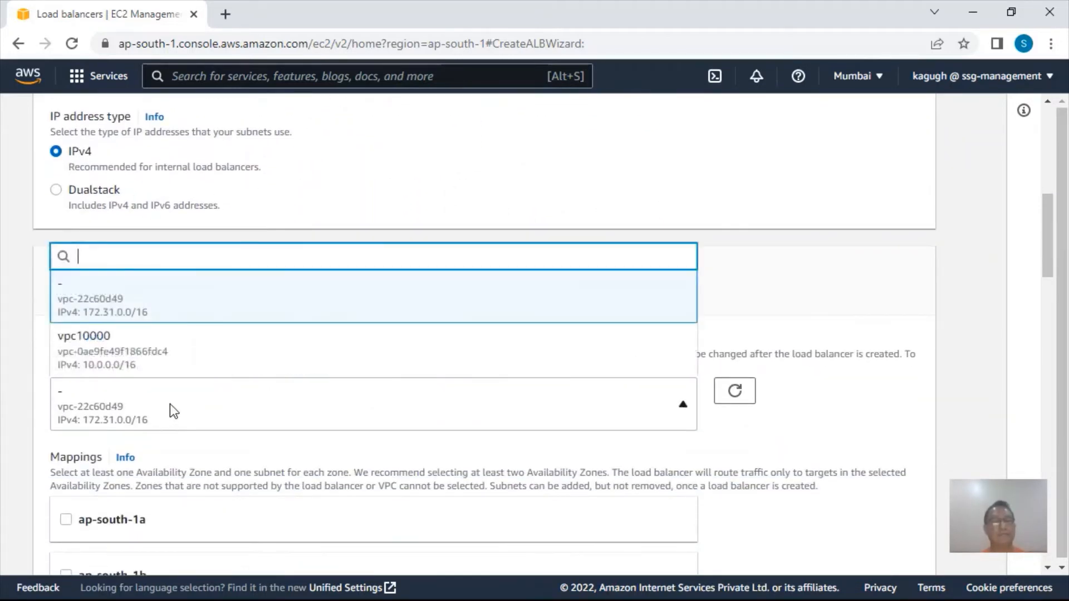
pyautogui.click(123, 367)
# Enable the ap-south-1a zone mapping and assign it the subnet sub-public-1a
pyautogui.scroll(-8, 189, 376)
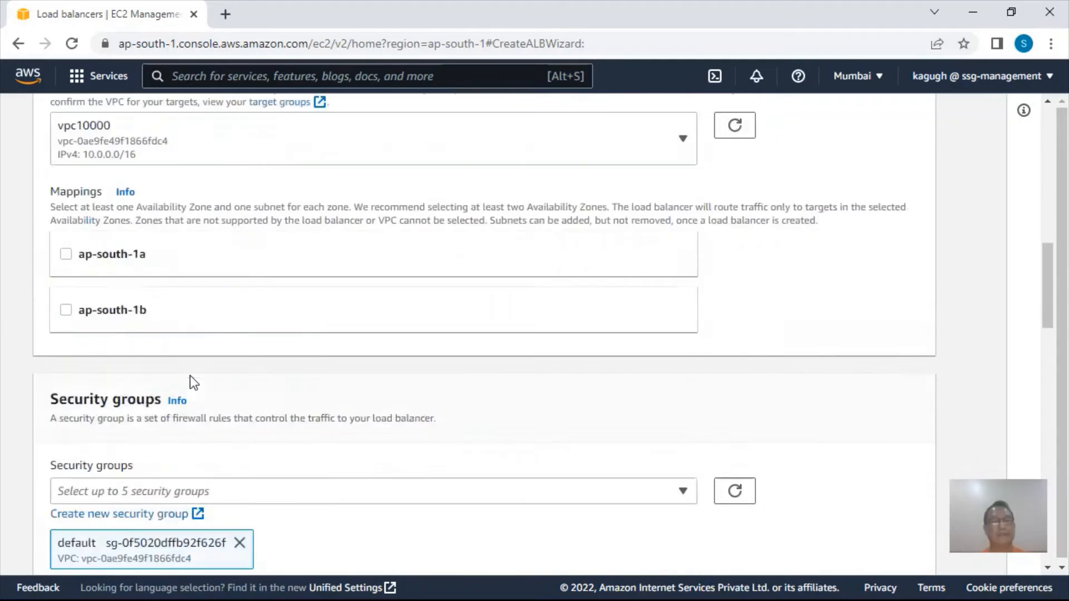
pyautogui.scroll(3, 300, 381)
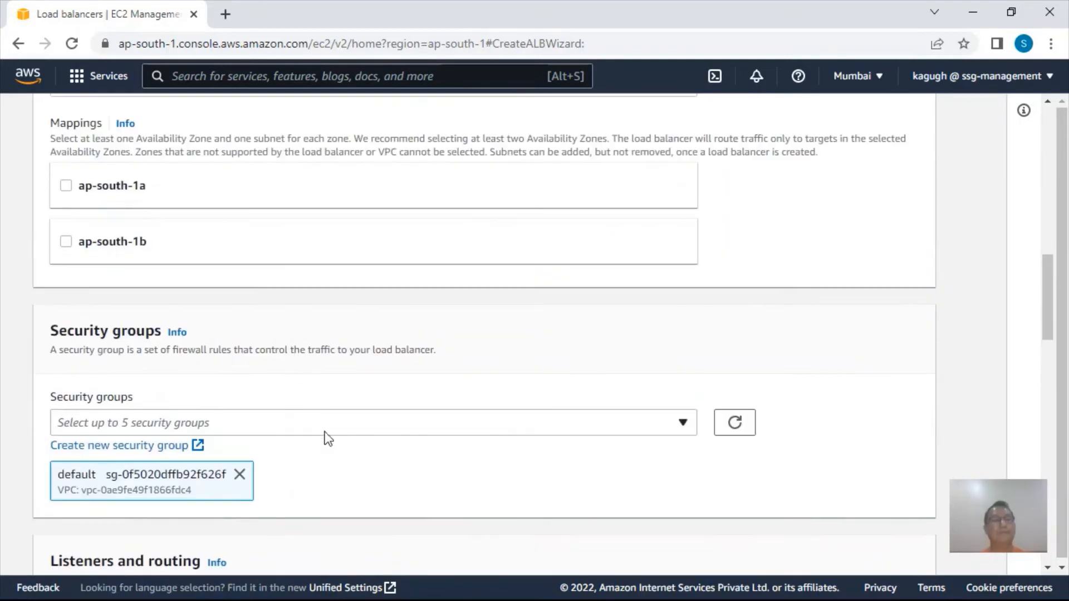
pyautogui.scroll(2, 139, 256)
pyautogui.click(67, 269)
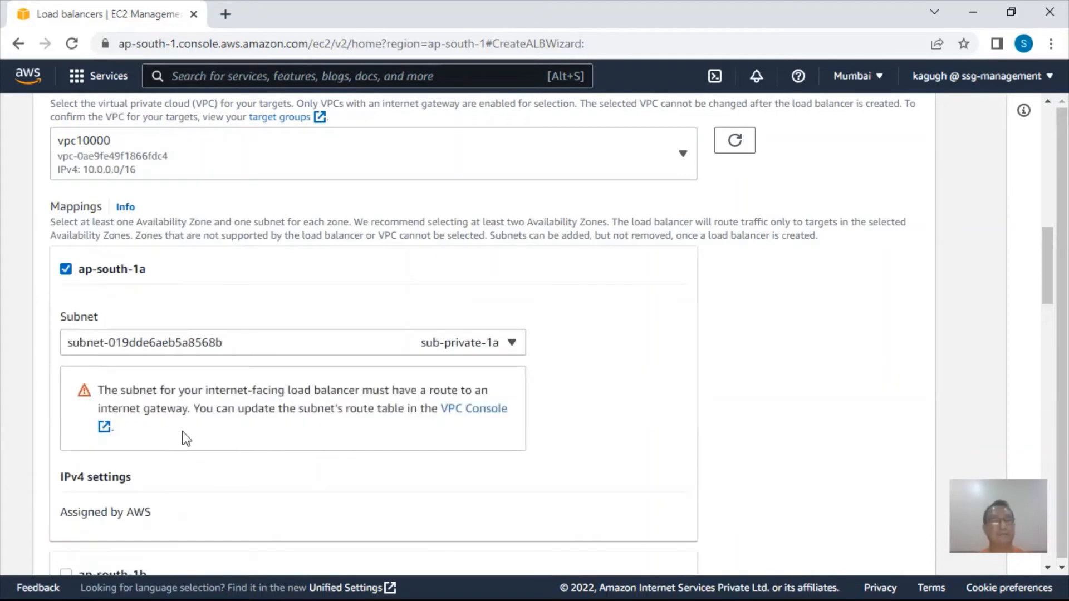
pyautogui.click(218, 345)
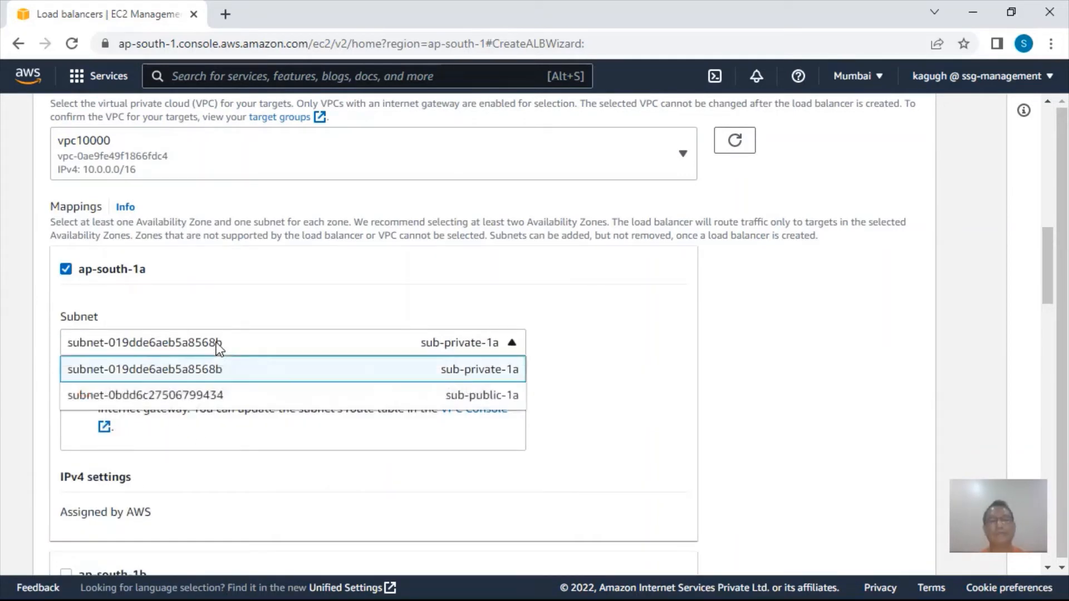
pyautogui.click(236, 398)
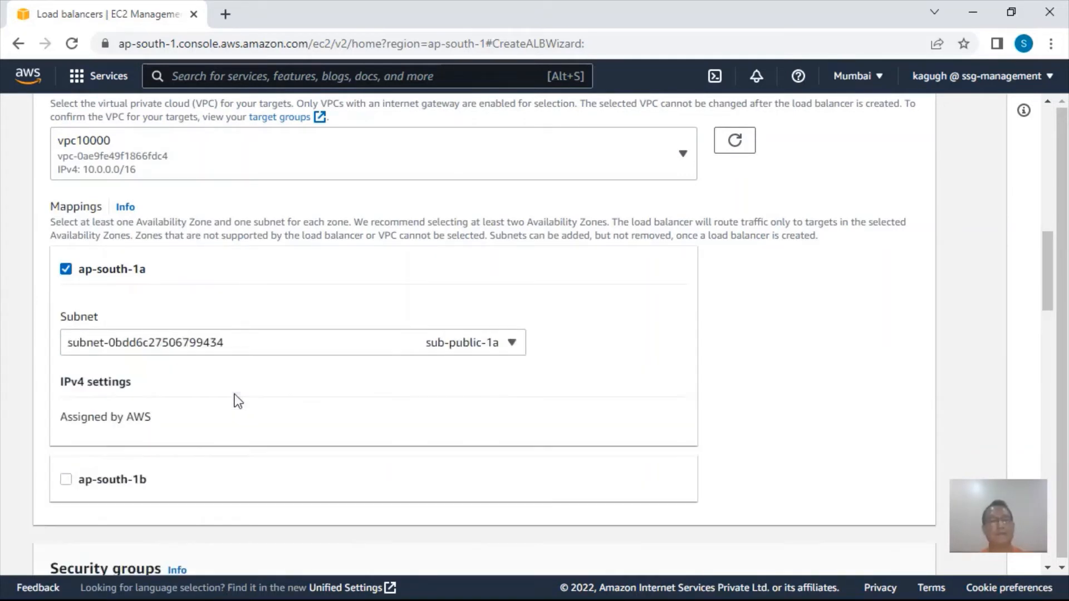
# Enable the ap-south-1b zone mapping and assign it the subnet sub-public-1b
pyautogui.click(104, 481)
pyautogui.scroll(-4, 308, 382)
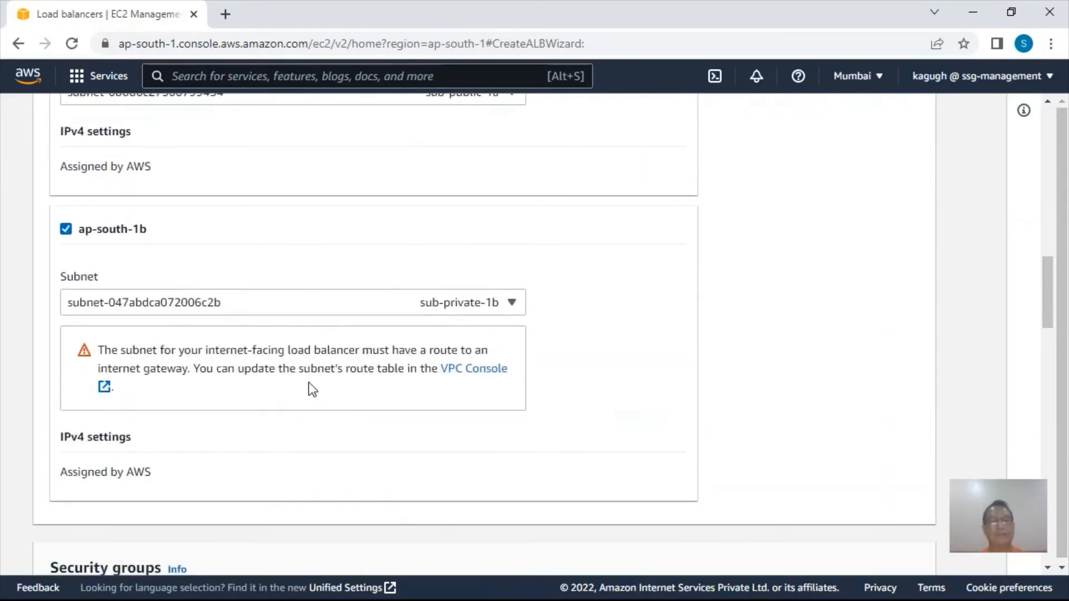
pyautogui.click(271, 303)
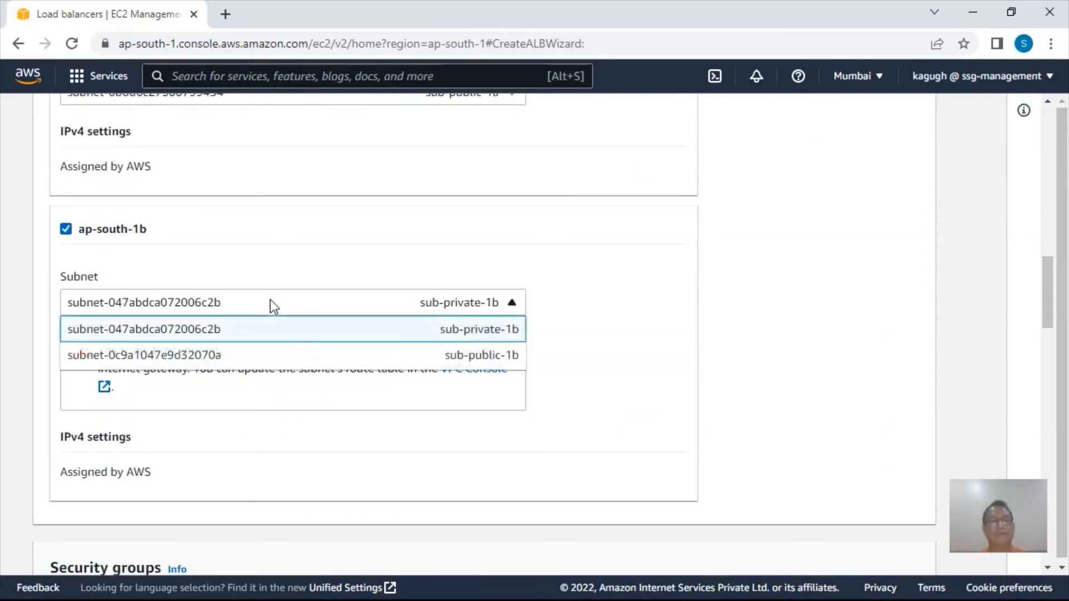
pyautogui.click(245, 356)
# Add the security group sg10000 to the load balancer alongside the default group
pyautogui.scroll(-8, 272, 372)
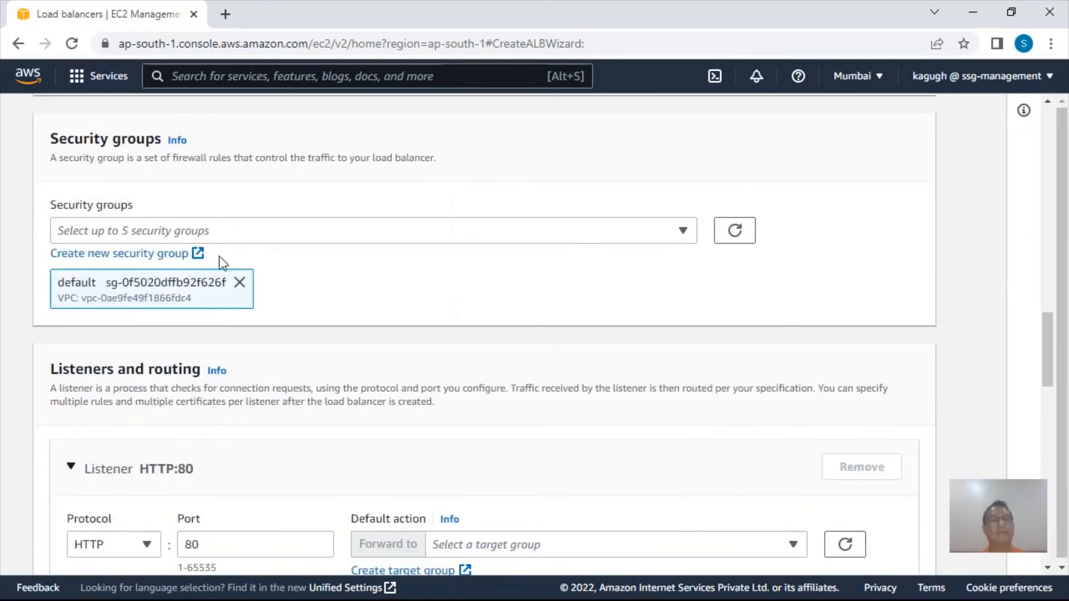
pyautogui.click(217, 238)
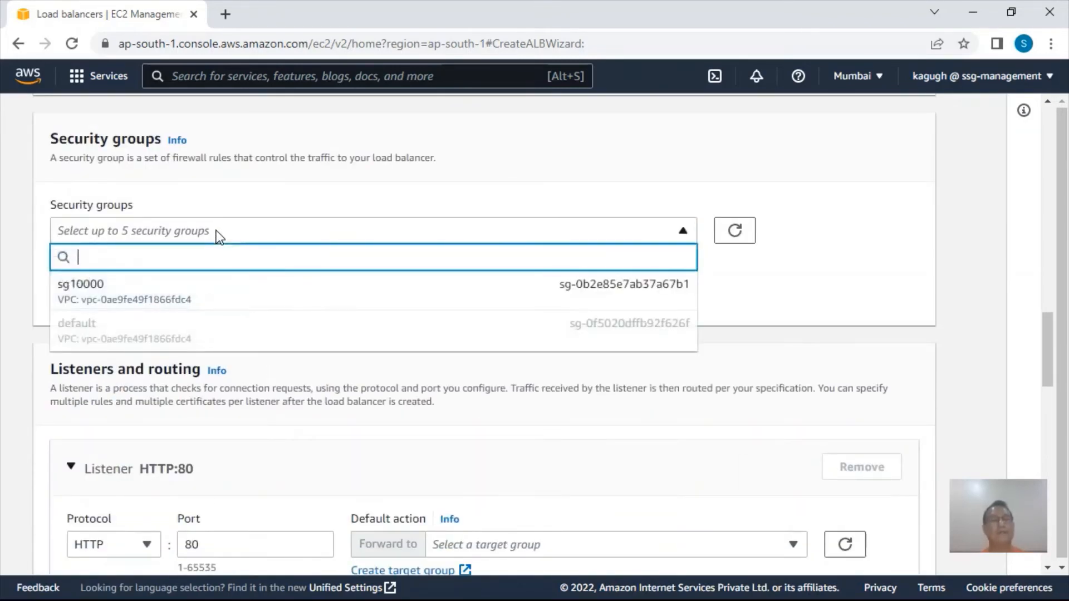
pyautogui.click(95, 288)
# Review the load balancer form from basic configuration to summary, checking network mapping, security groups and listener settings
pyautogui.scroll(-5, 389, 381)
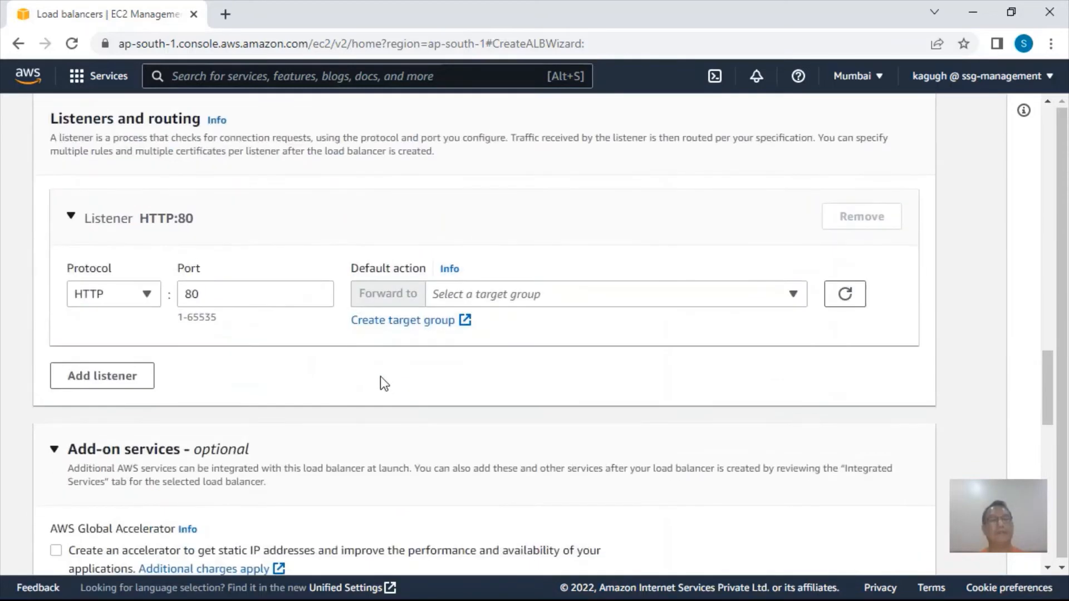
pyautogui.scroll(-3, 315, 346)
pyautogui.scroll(-1, 315, 347)
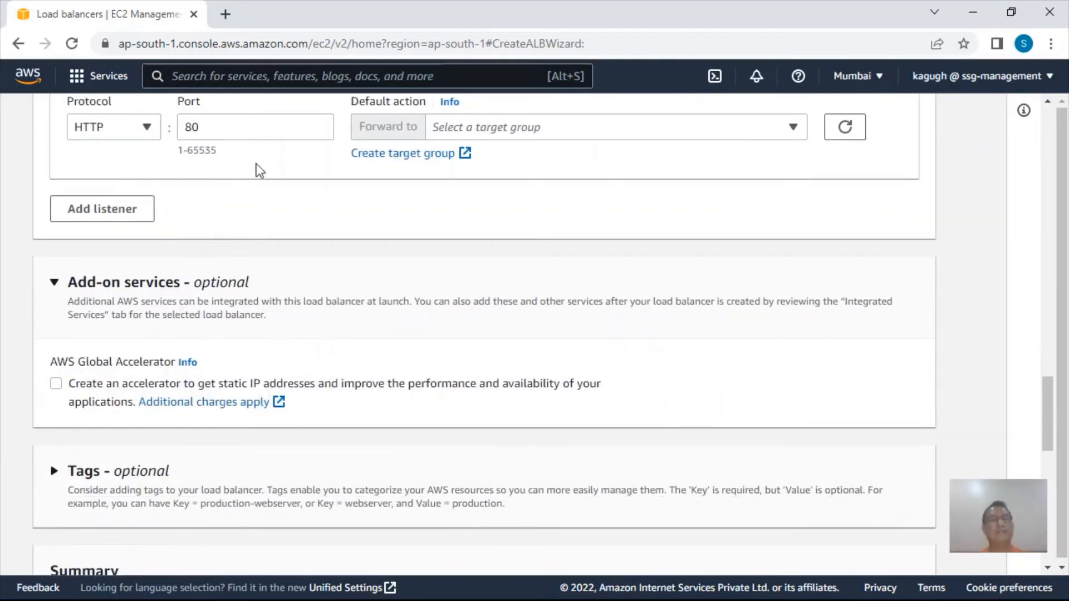
pyautogui.scroll(-1, 334, 258)
pyautogui.scroll(-5, 334, 257)
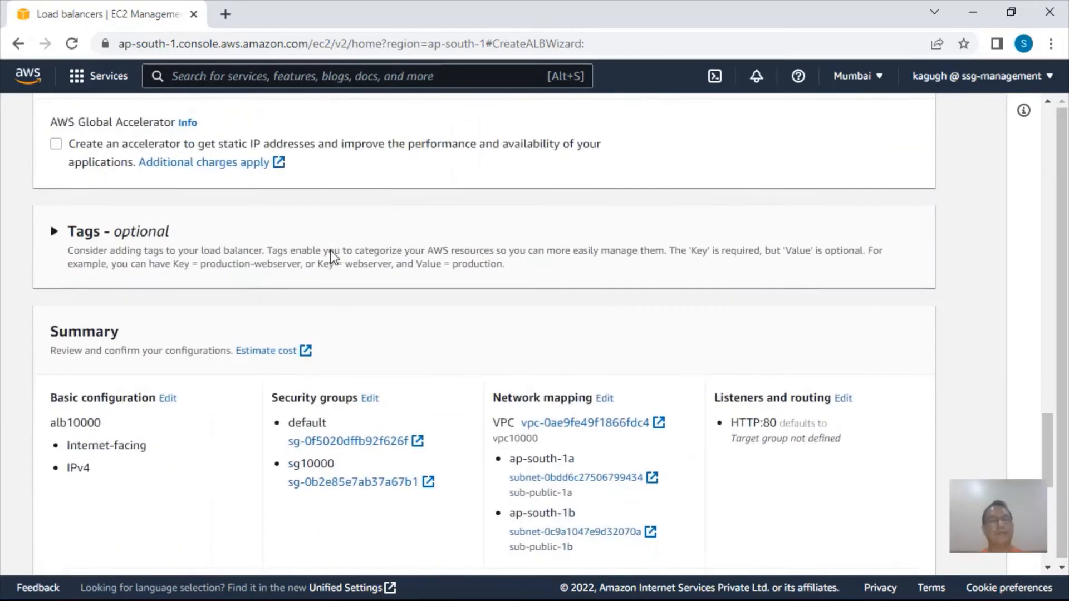
pyautogui.scroll(2, 334, 257)
pyautogui.scroll(-8, 334, 257)
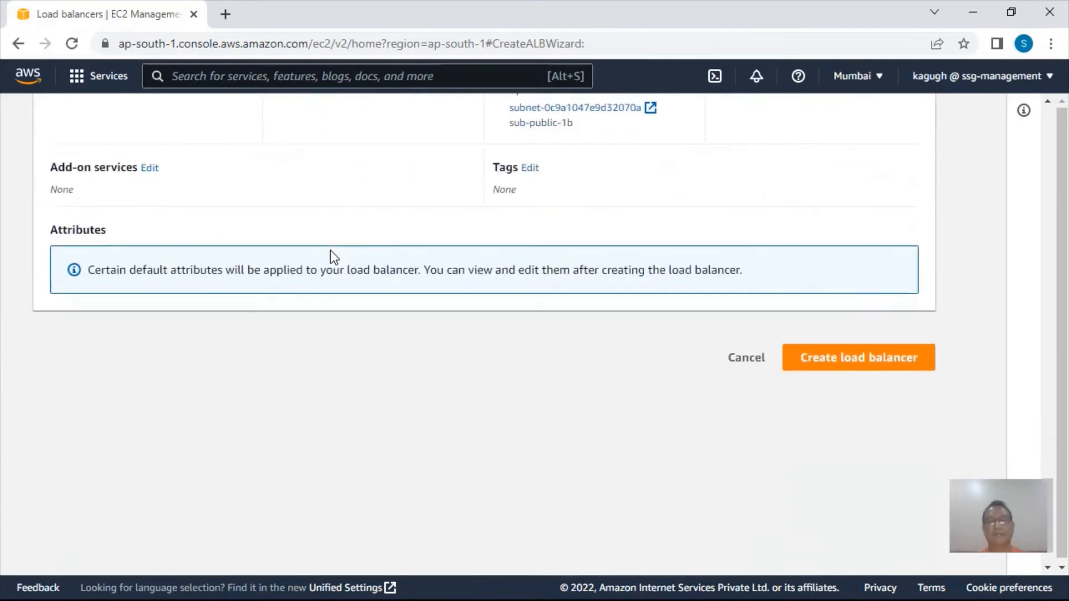
pyautogui.scroll(3, 334, 257)
pyautogui.scroll(15, 329, 250)
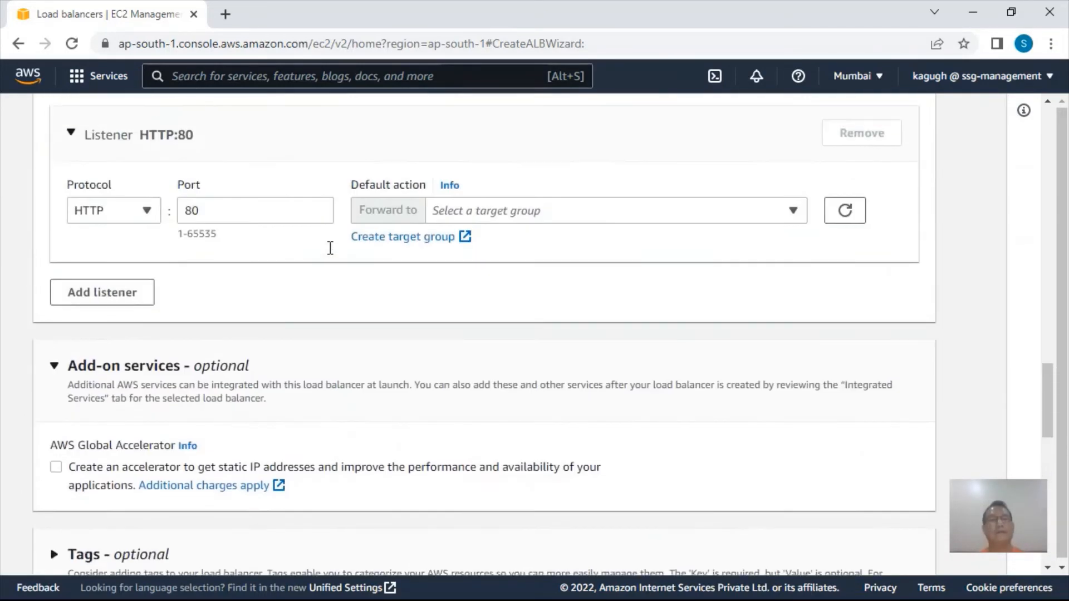
pyautogui.scroll(10, 328, 249)
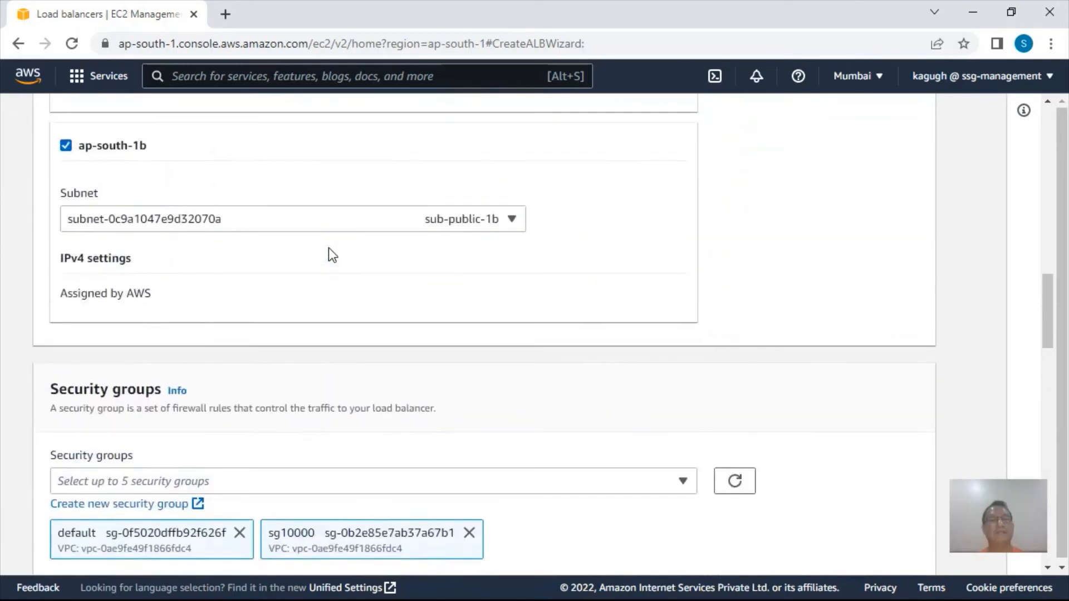
pyautogui.scroll(7, 328, 248)
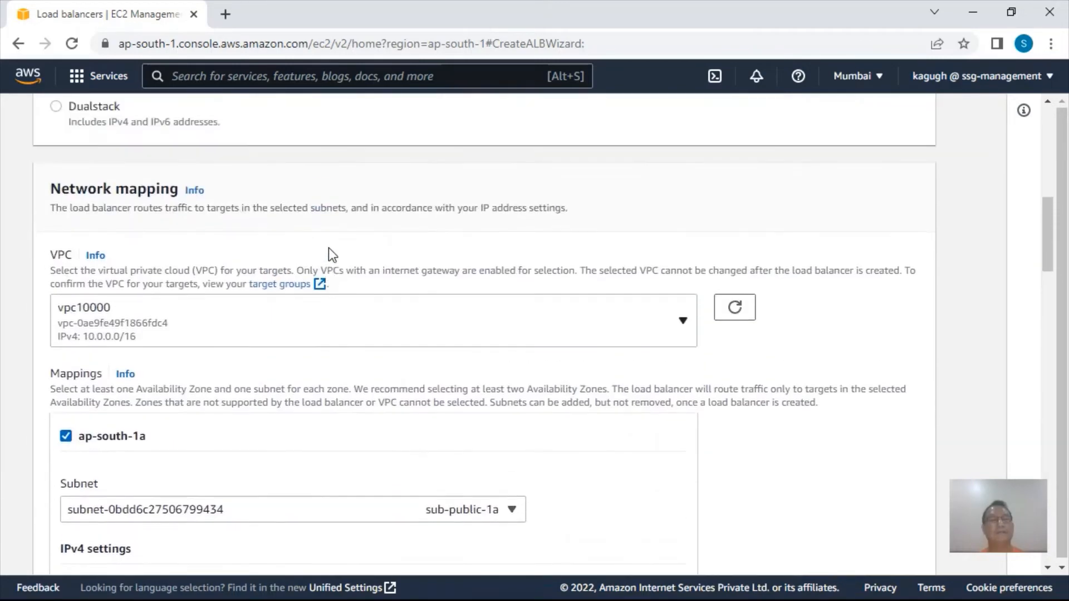
pyautogui.scroll(7, 329, 248)
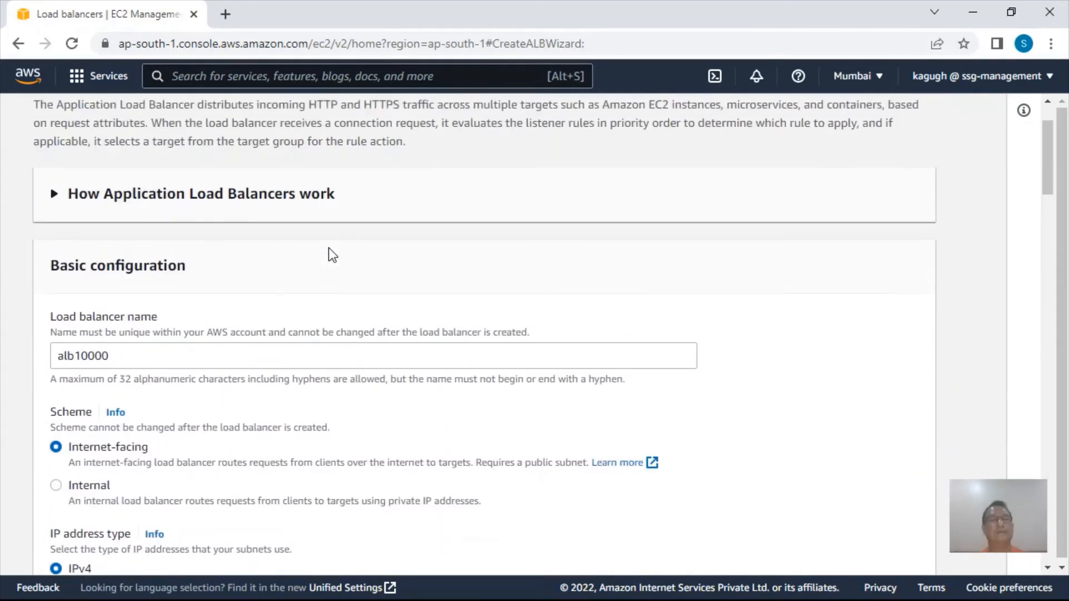
pyautogui.scroll(-20, 328, 248)
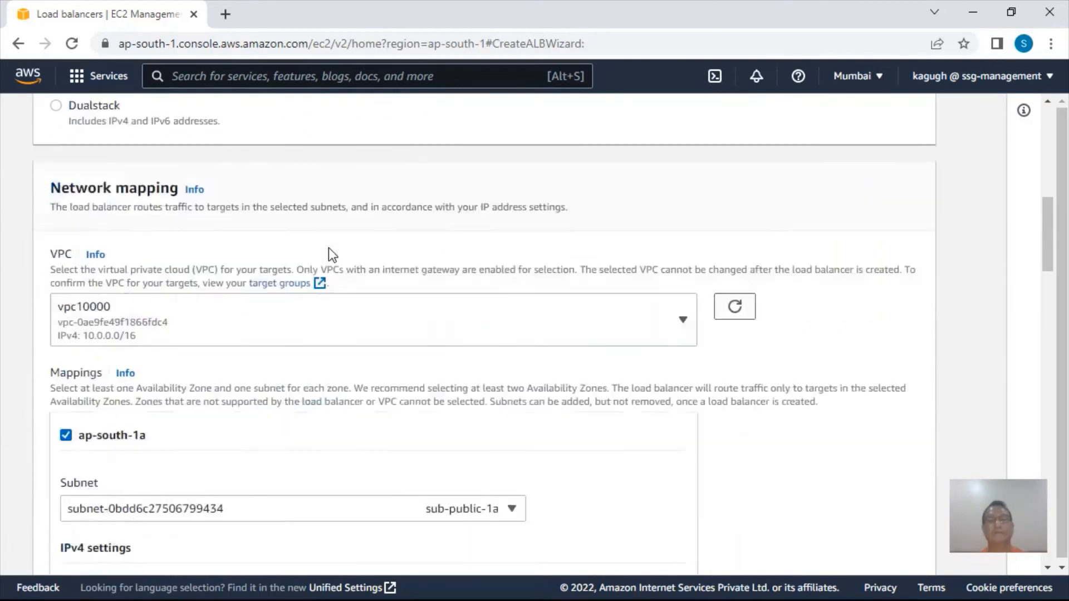
pyautogui.scroll(-7, 329, 249)
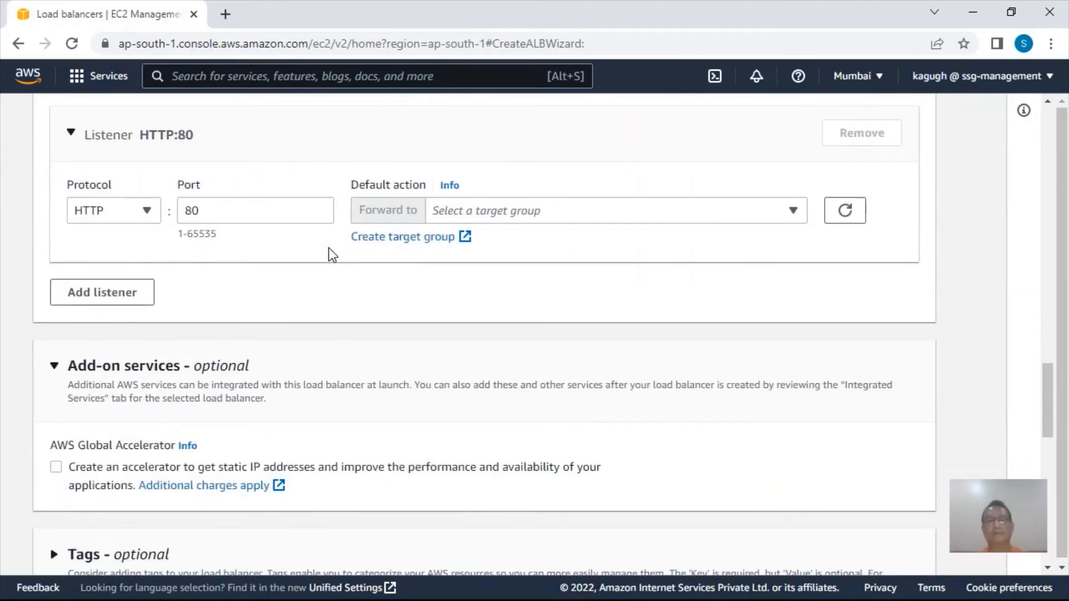
# Set the HTTP:80 listener to forward to target group tg10000 and create the load balancer
pyautogui.click(534, 210)
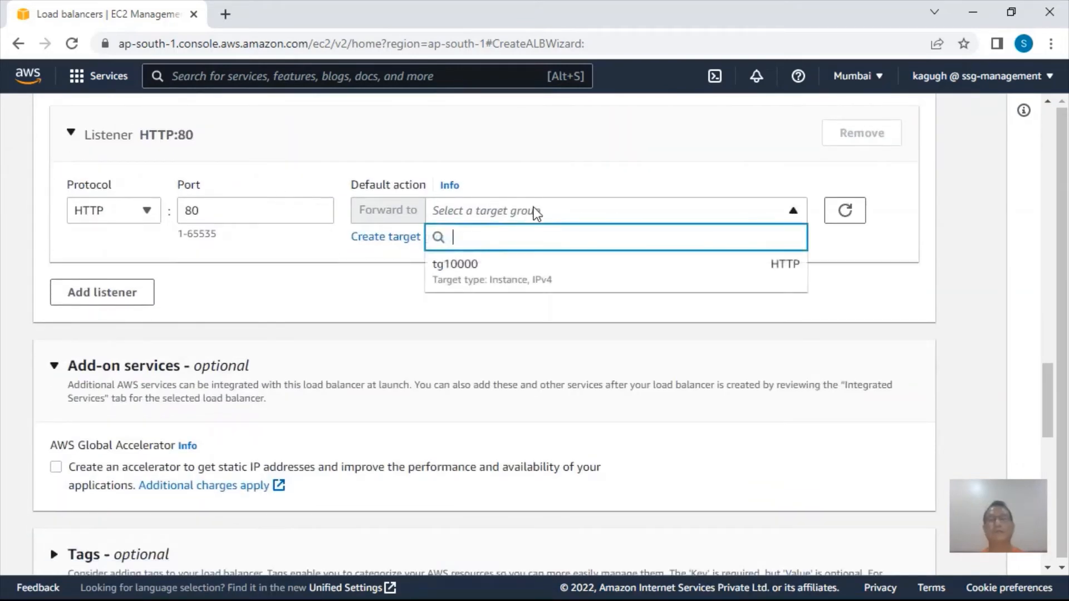
pyautogui.click(453, 266)
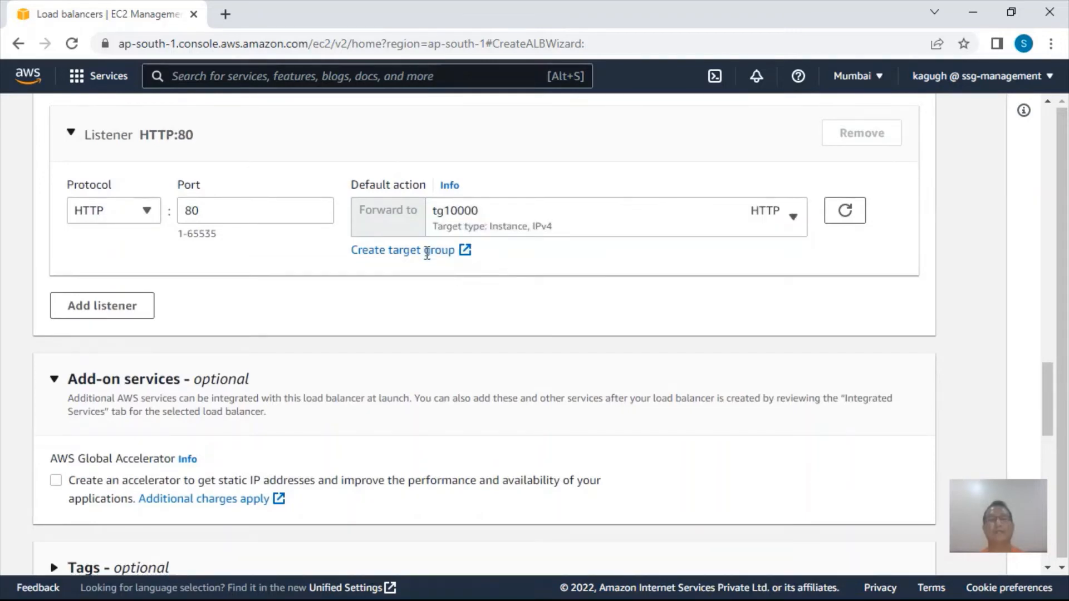
pyautogui.scroll(-10, 562, 304)
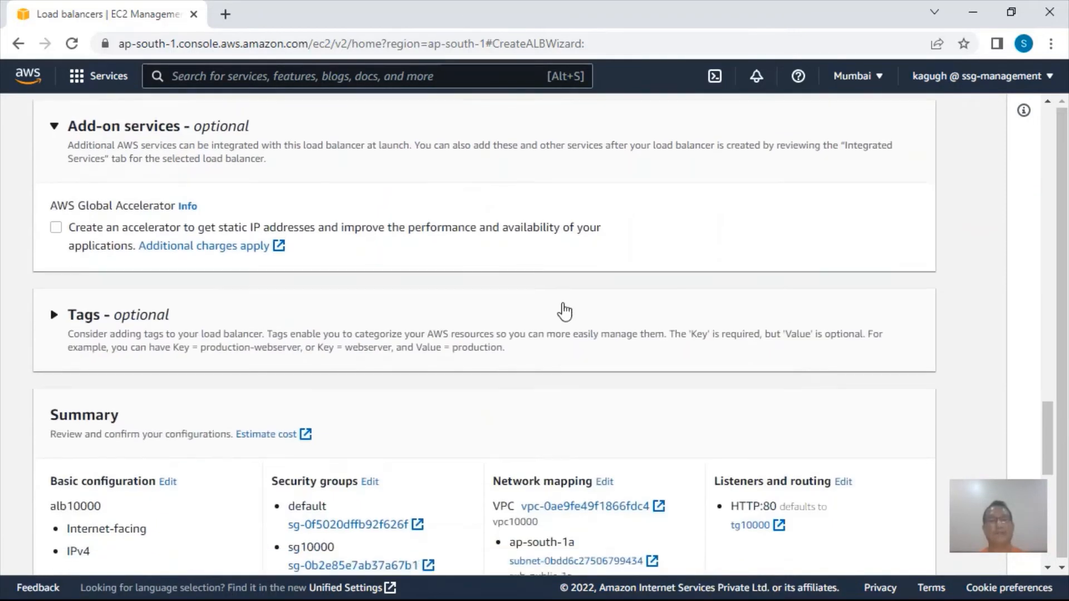
pyautogui.scroll(-4, 562, 304)
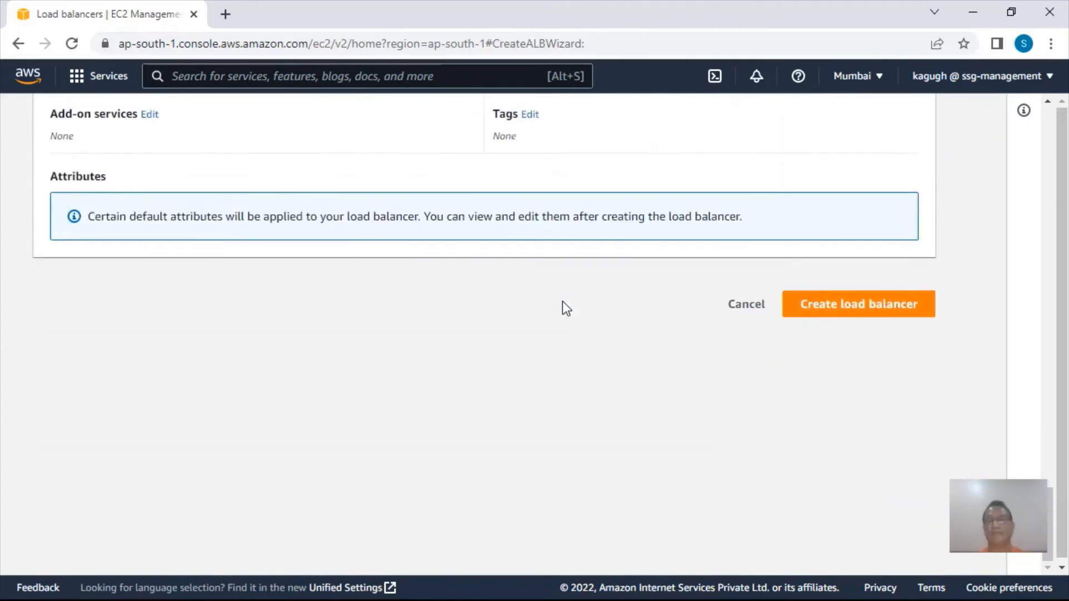
pyautogui.click(828, 312)
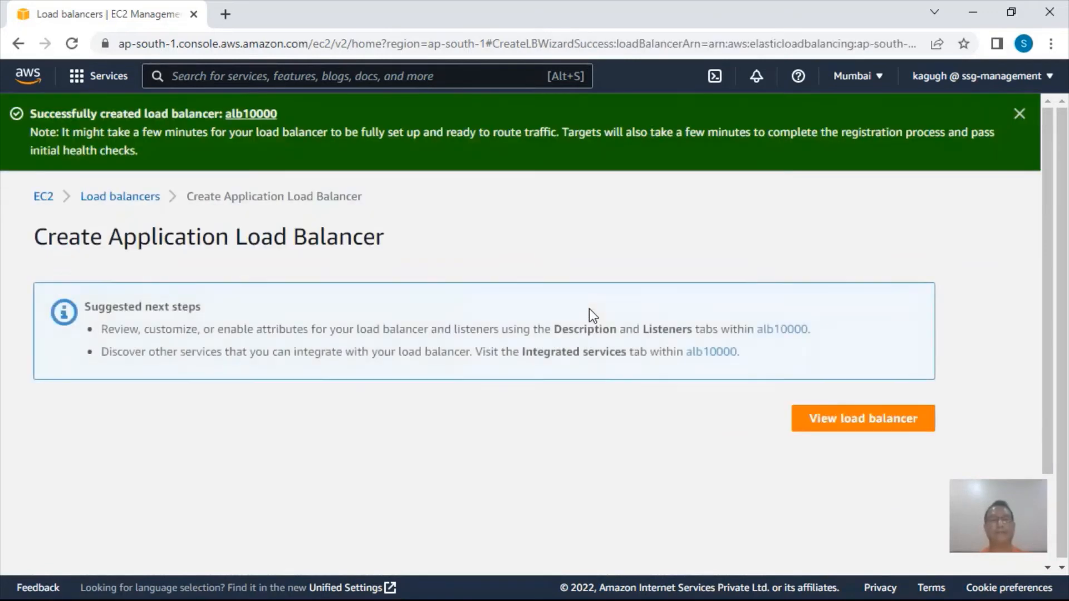
# View alb10000 in the load balancers list and copy its DNS name from the description details
pyautogui.click(830, 421)
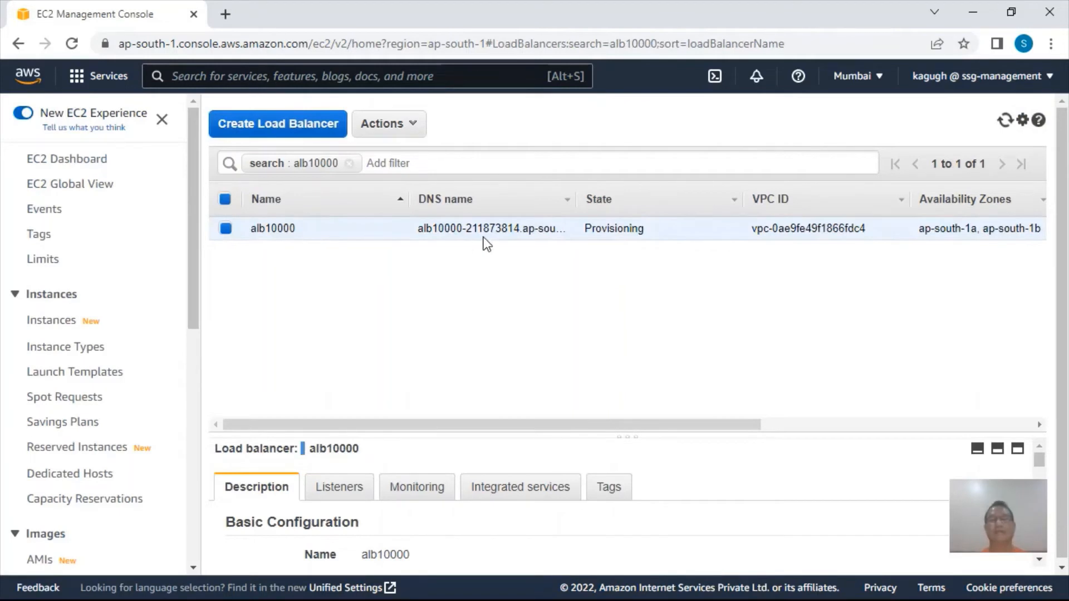
pyautogui.click(226, 229)
pyautogui.click(226, 229)
pyautogui.click(1004, 123)
pyautogui.scroll(-3, 489, 472)
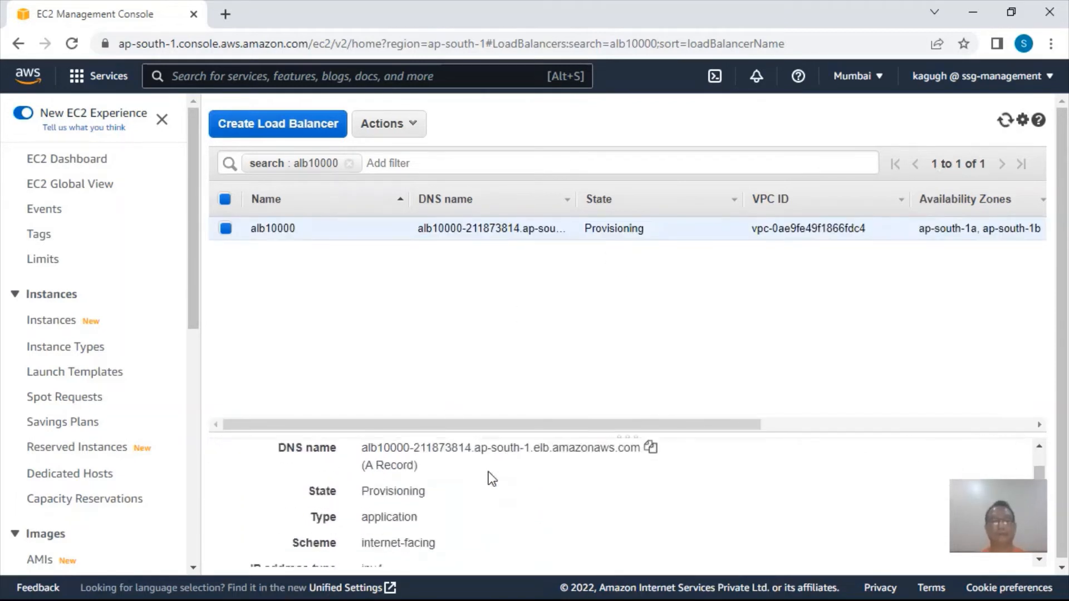
pyautogui.scroll(2, 488, 472)
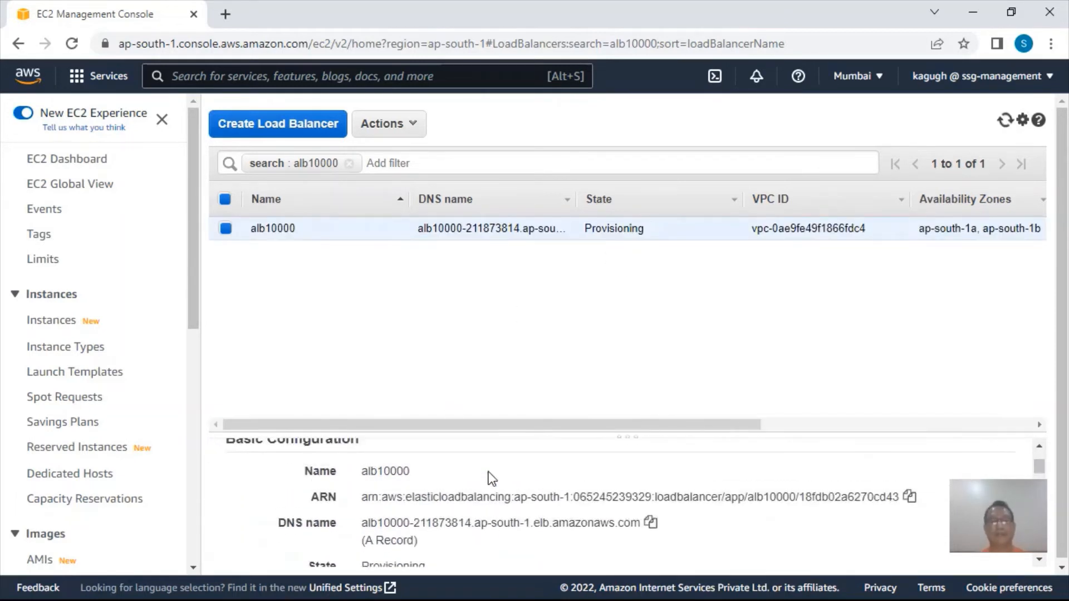
pyautogui.click(649, 524)
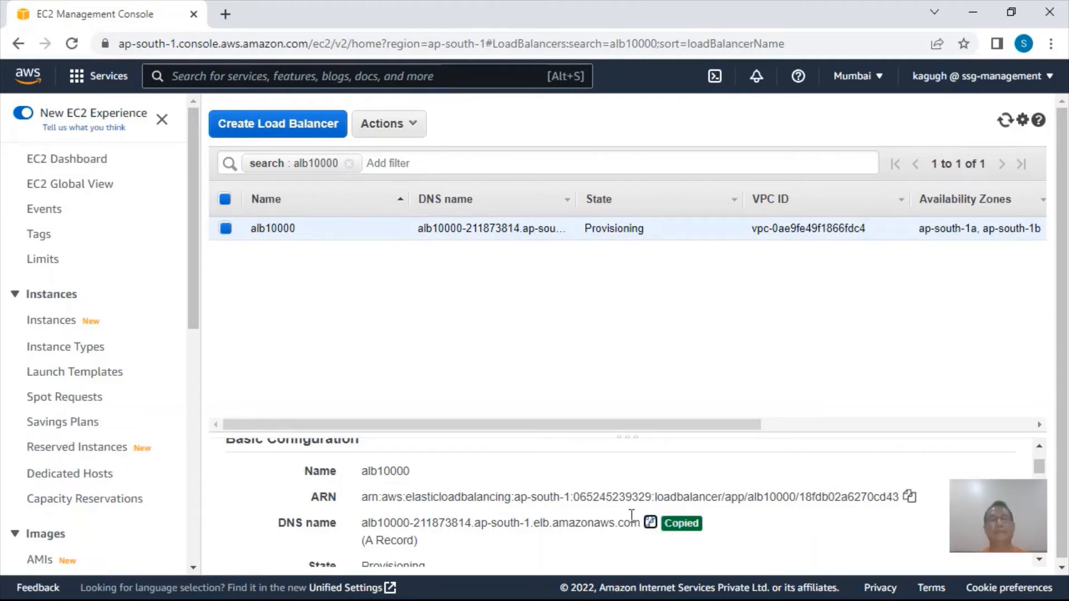
# Try to open the load balancer's copied DNS name in a new browser tab
pyautogui.click(226, 15)
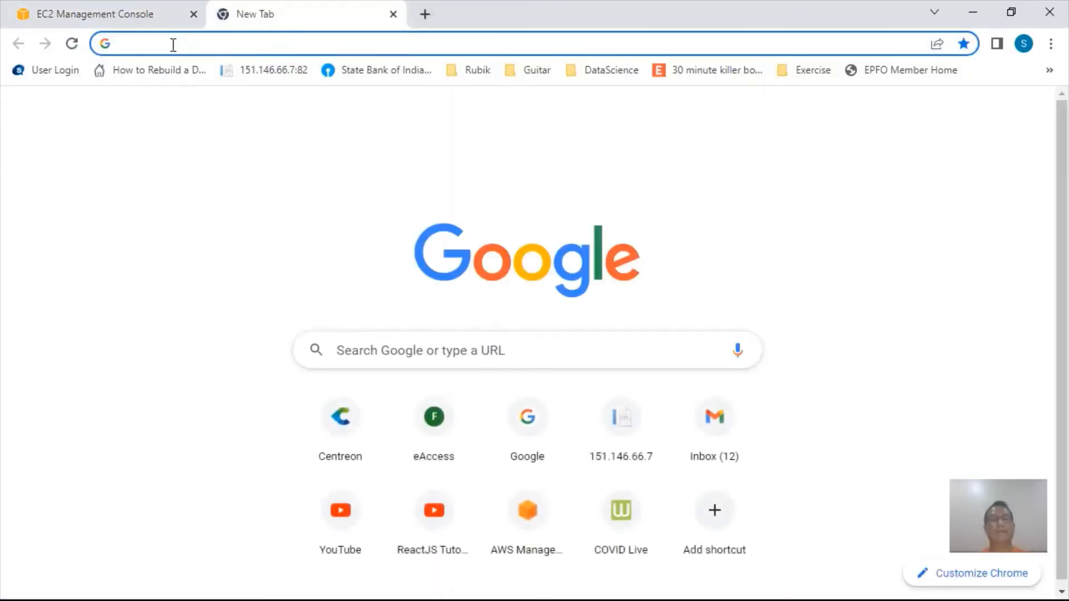
pyautogui.click(173, 44)
pyautogui.hotkey('ctrl', 'v')
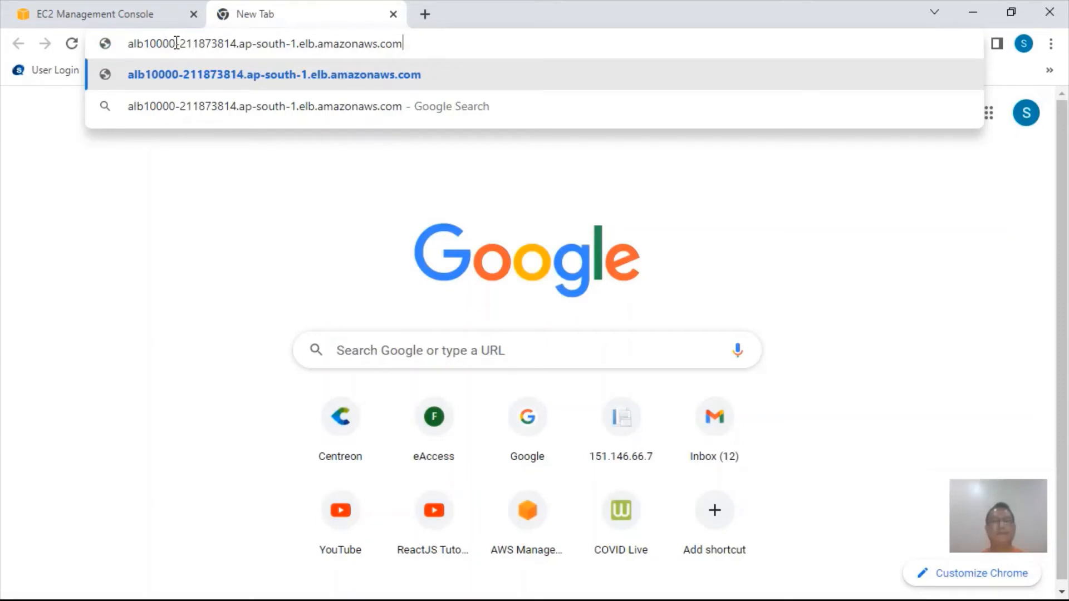
pyautogui.press('Return')
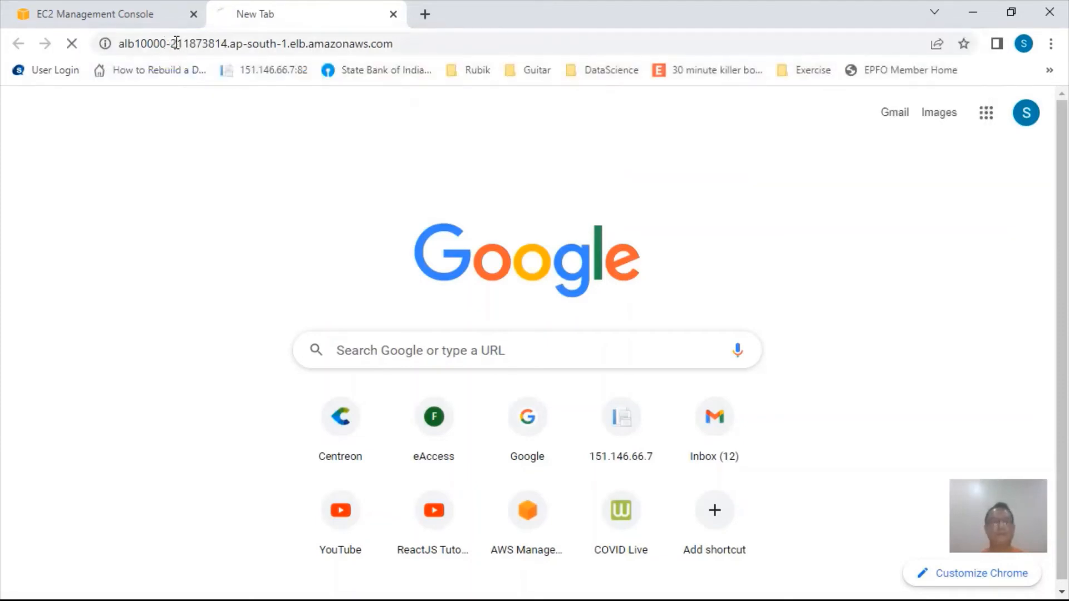
pyautogui.click(123, 44)
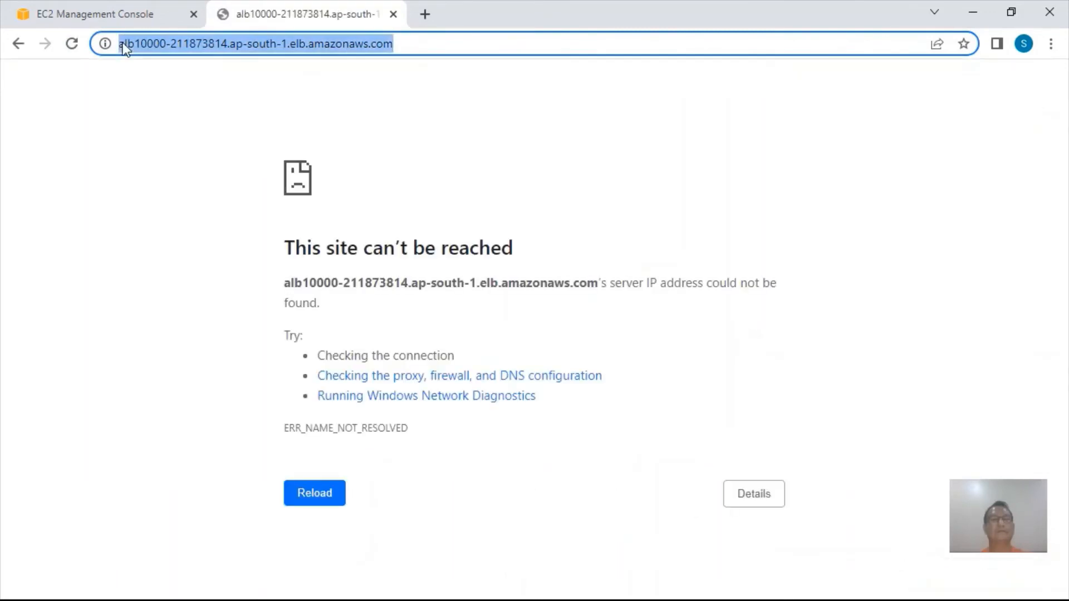
# Return to the EC2 console and refresh the load balancers list repeatedly to check the state of alb10000
pyautogui.click(120, 16)
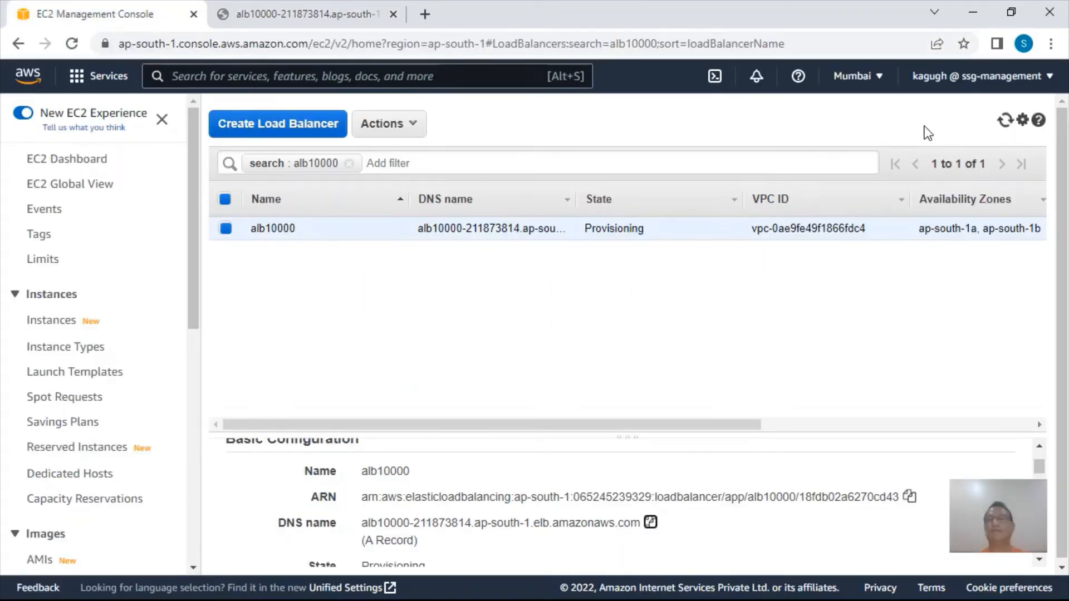
pyautogui.click(1007, 123)
pyautogui.click(1006, 123)
pyautogui.click(1007, 123)
pyautogui.click(1006, 123)
pyautogui.click(1004, 123)
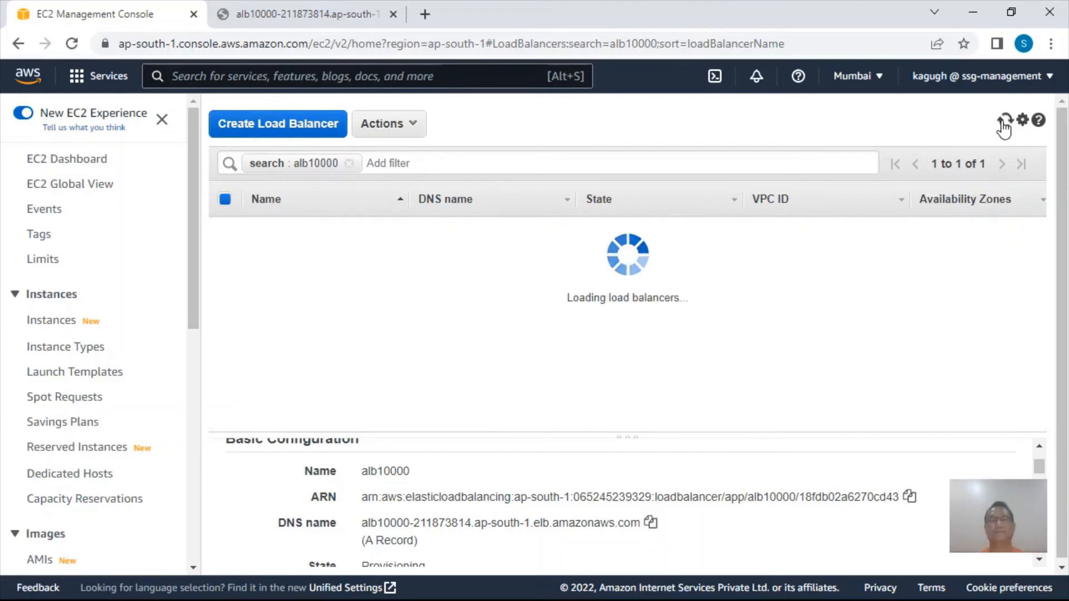
pyautogui.click(1004, 123)
pyautogui.click(1004, 124)
pyautogui.click(1004, 124)
pyautogui.click(1005, 123)
pyautogui.click(1004, 124)
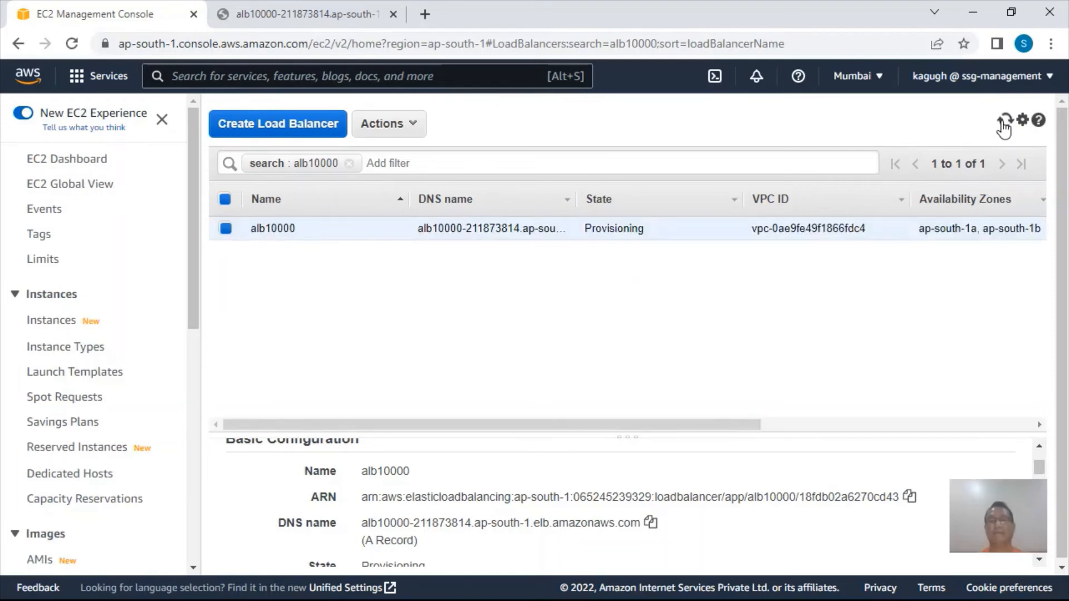
pyautogui.click(1004, 124)
pyautogui.click(1005, 123)
pyautogui.click(1005, 121)
pyautogui.click(1005, 126)
pyautogui.click(1006, 126)
pyautogui.click(1006, 126)
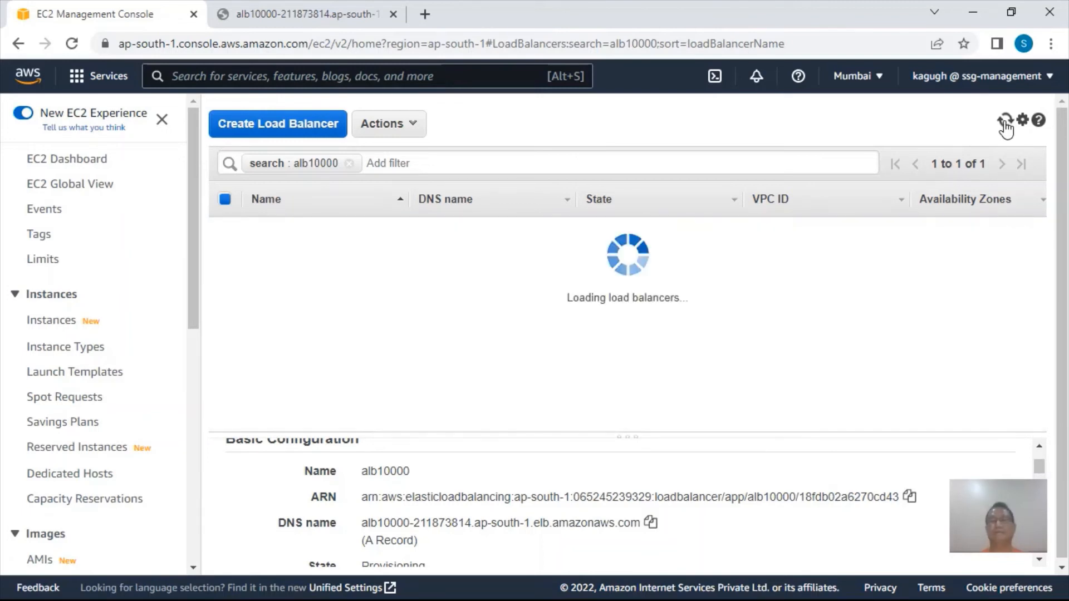
pyautogui.click(1005, 126)
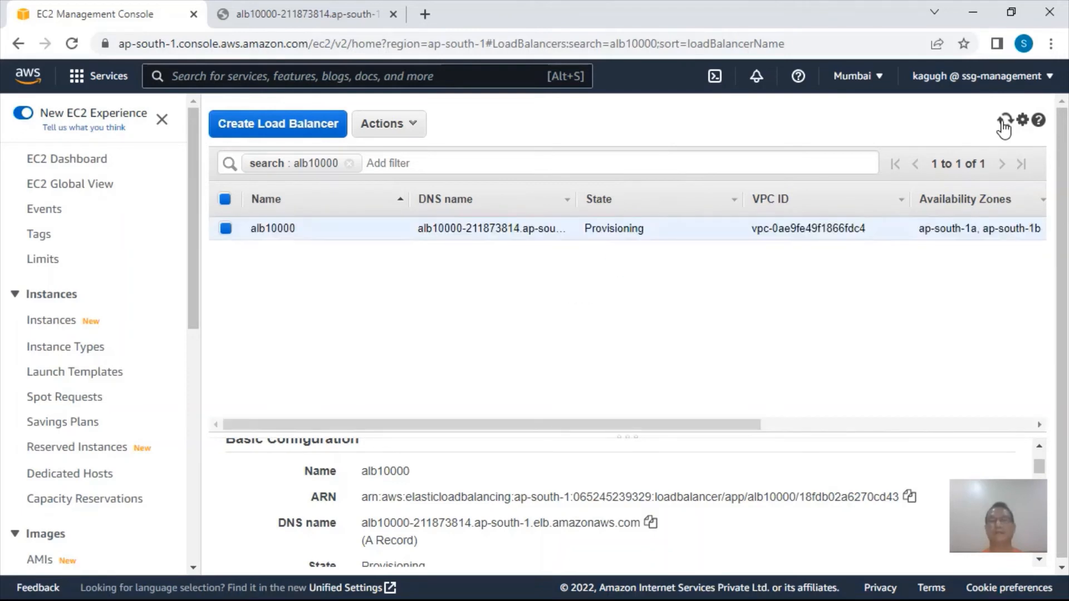
pyautogui.click(1005, 125)
pyautogui.click(1005, 126)
pyautogui.click(1005, 126)
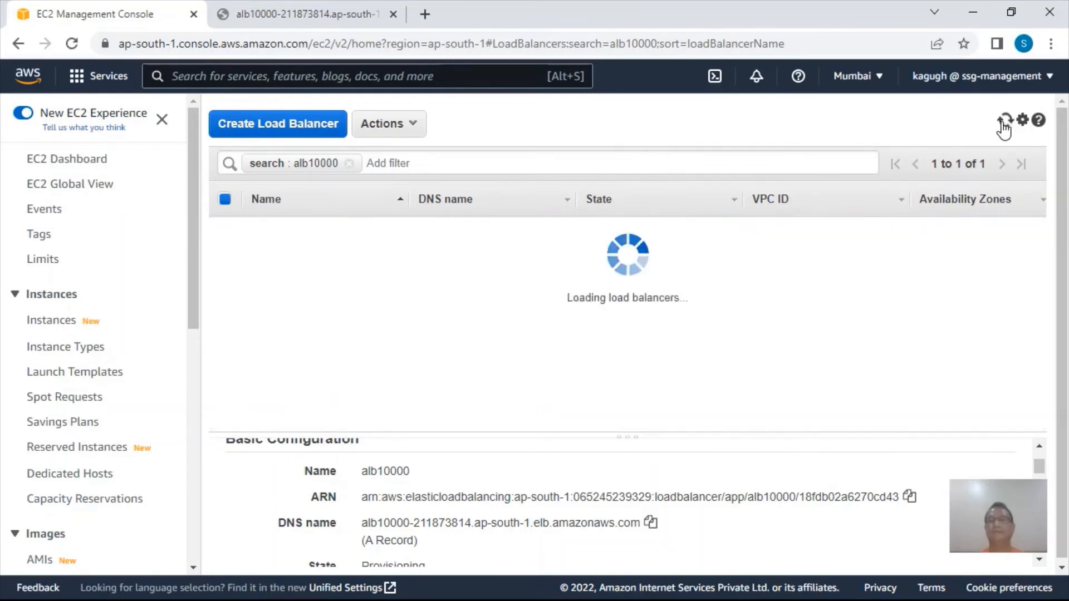
pyautogui.click(1005, 126)
pyautogui.click(1004, 126)
pyautogui.click(1005, 126)
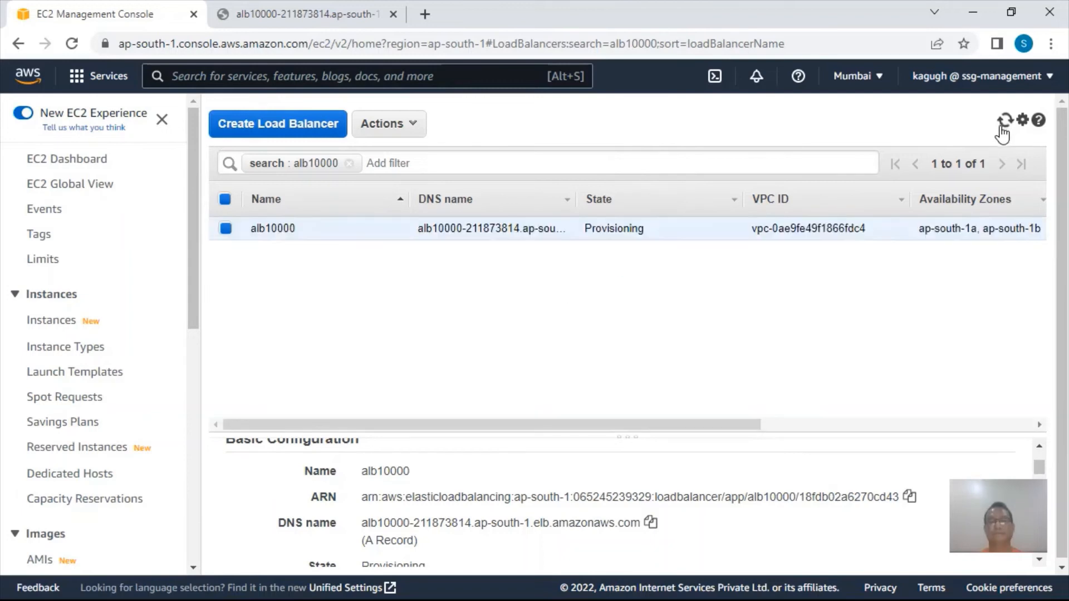
pyautogui.click(225, 229)
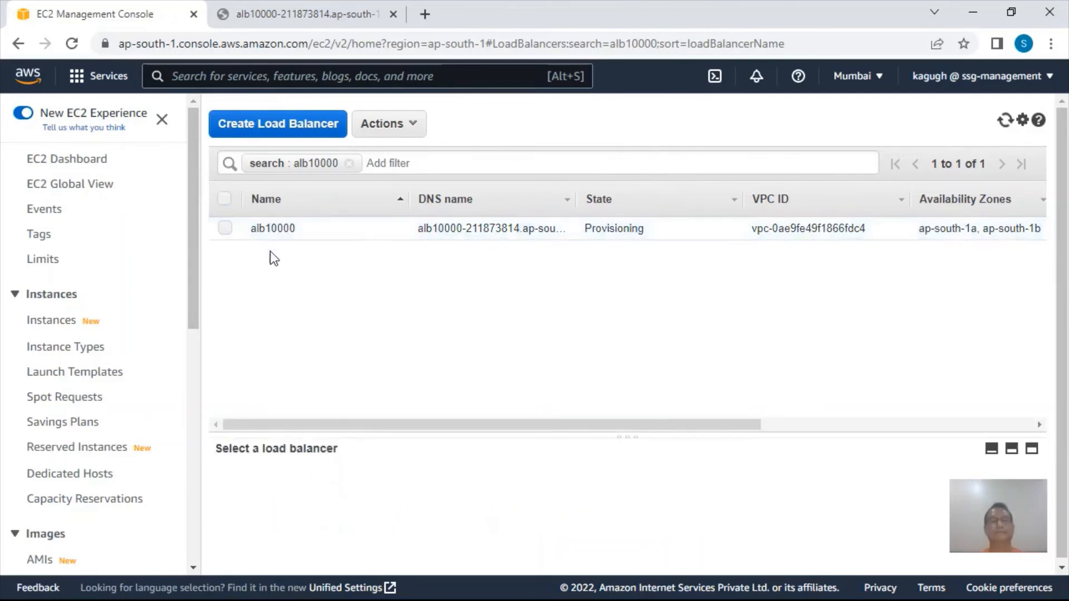
pyautogui.click(225, 229)
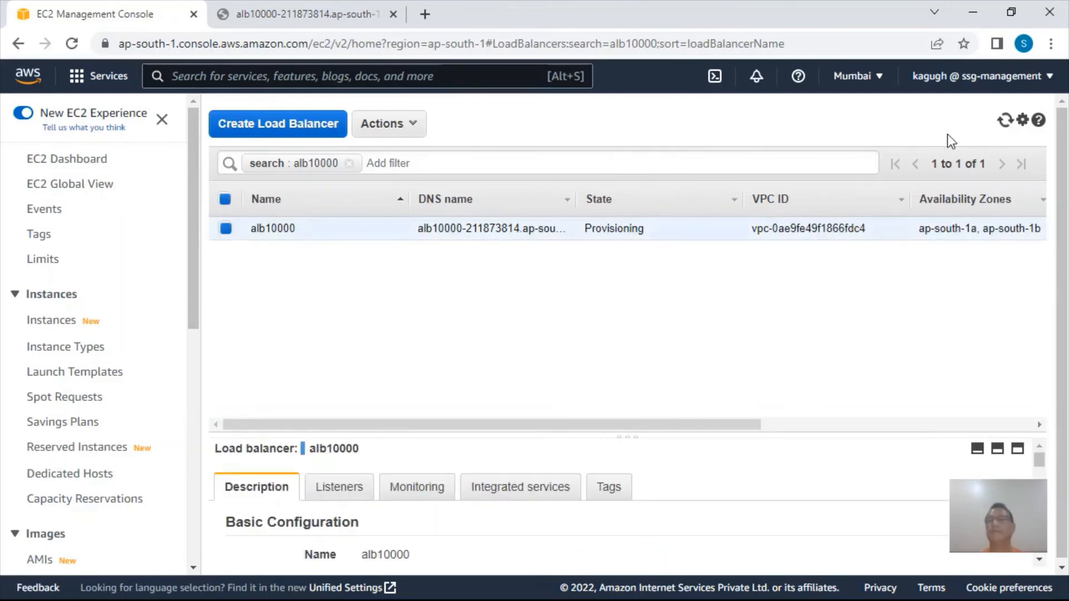
pyautogui.click(1005, 122)
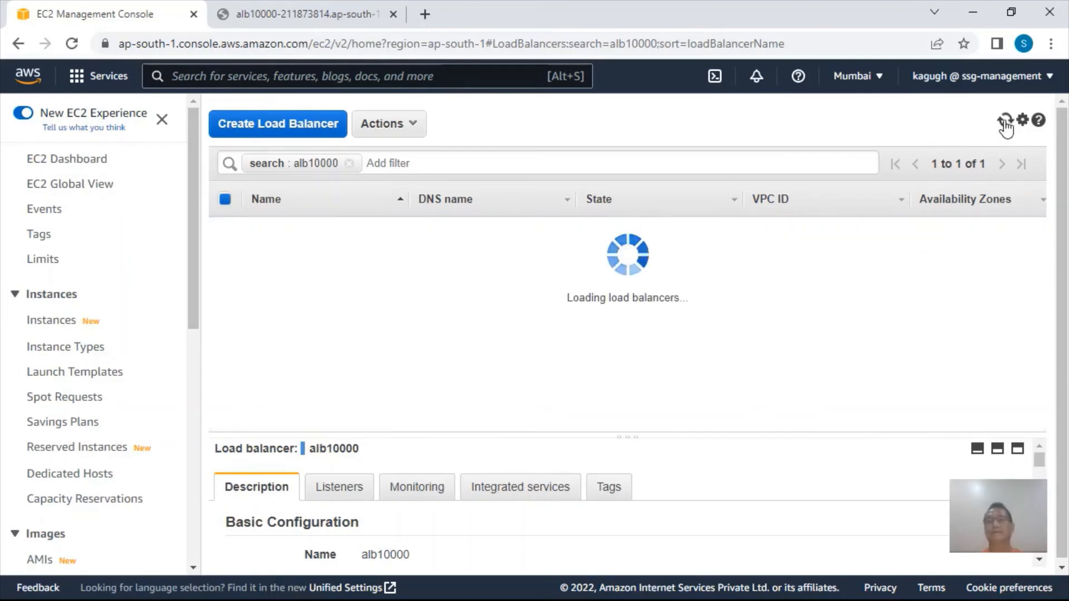
pyautogui.click(298, 17)
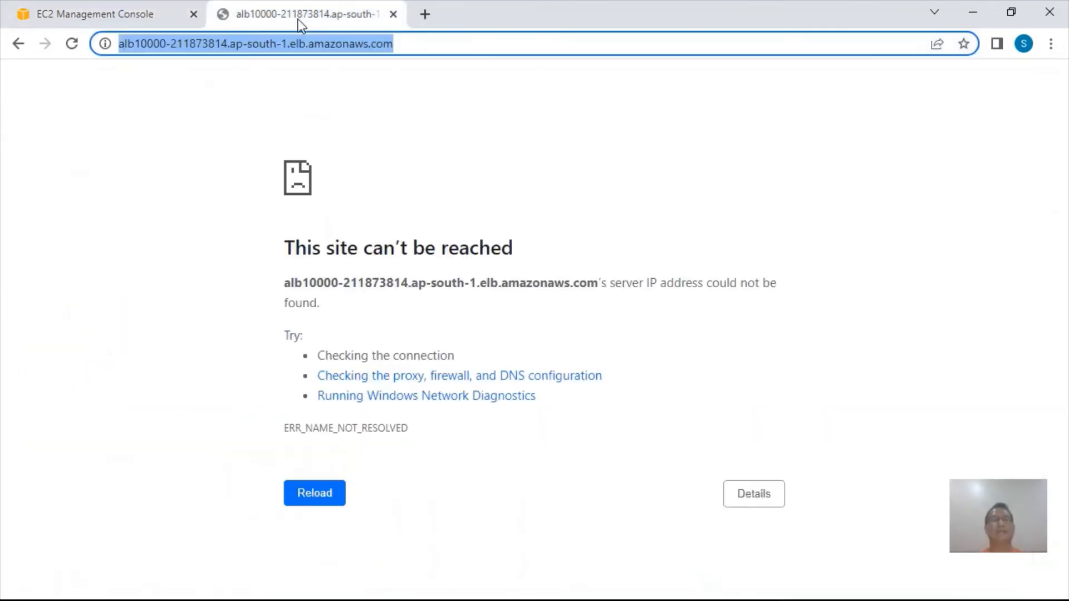
pyautogui.click(72, 44)
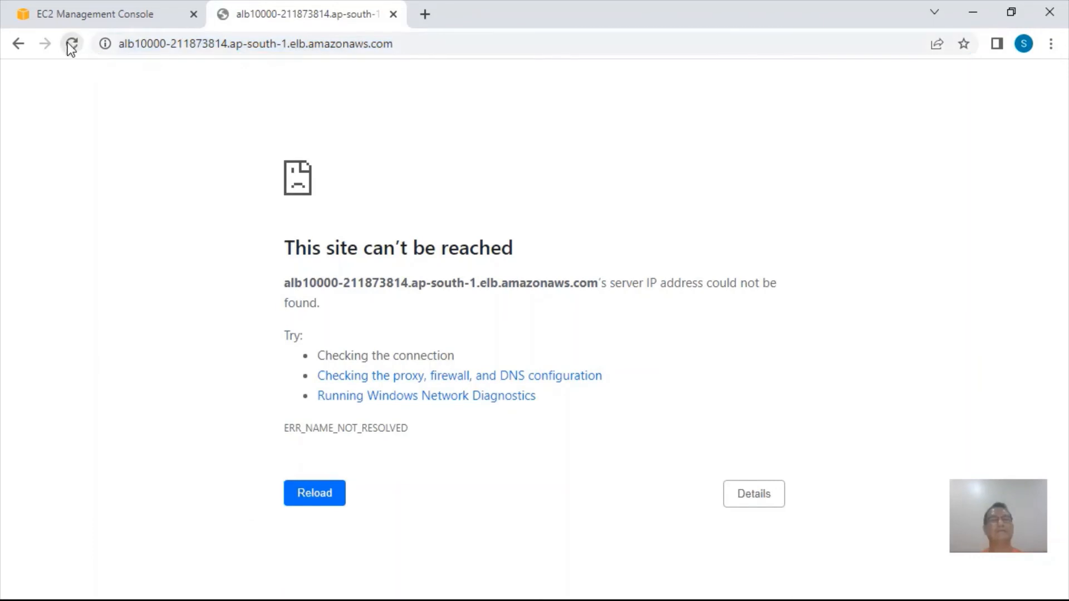
pyautogui.click(115, 44)
pyautogui.click(119, 44)
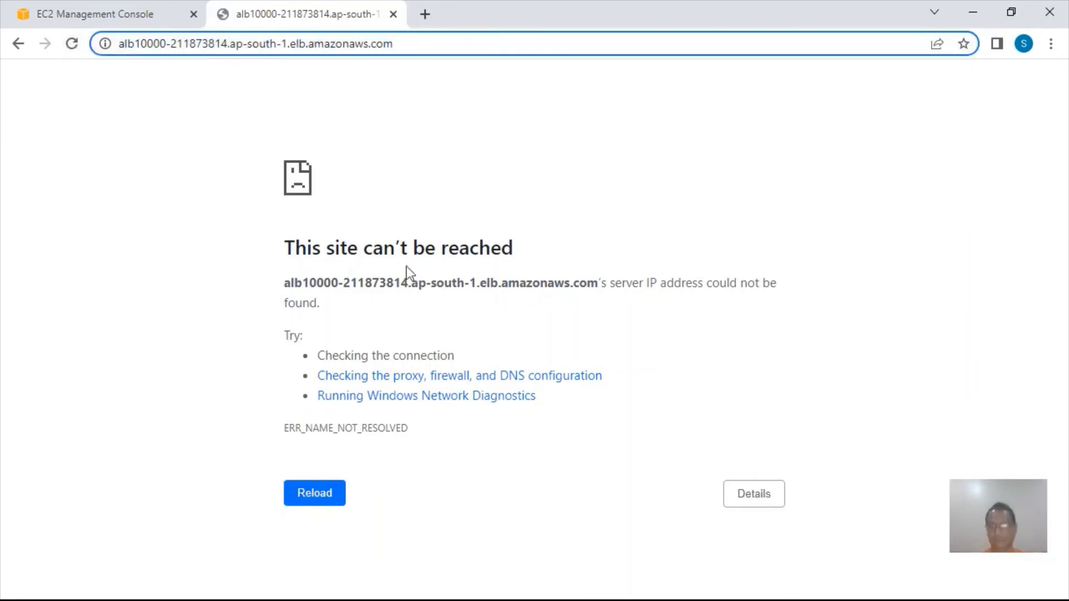
pyautogui.write('http://')
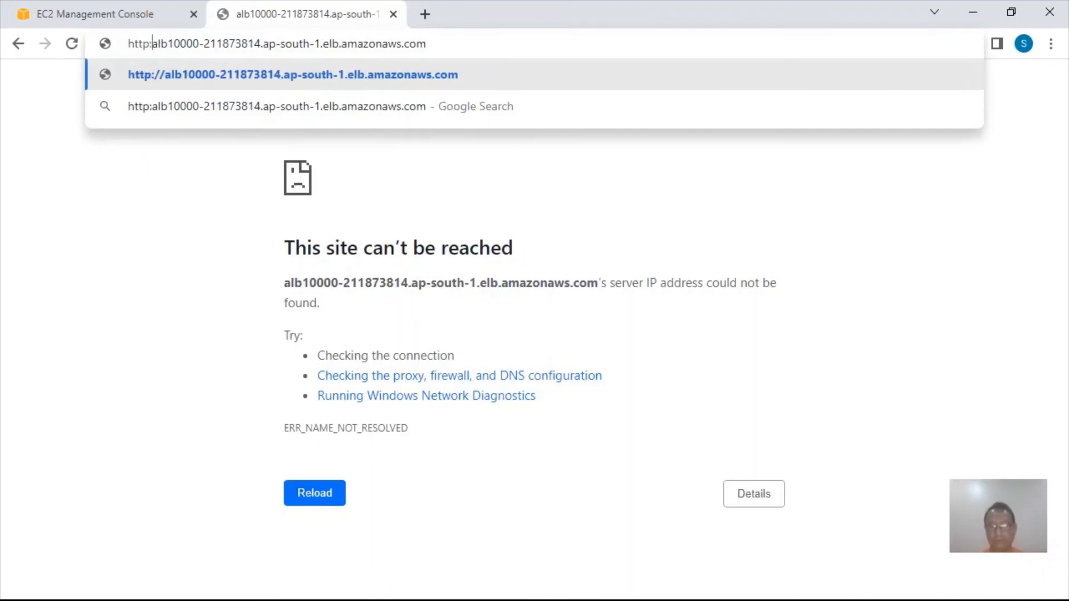
pyautogui.press('Return')
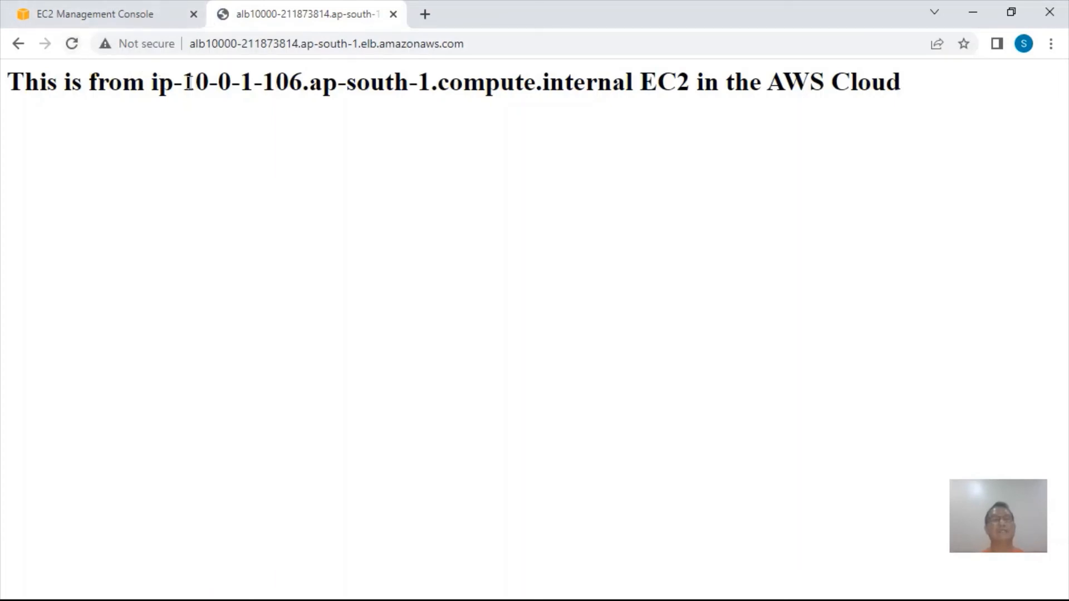
# Reload the load balancer's page repeatedly and compare the internal host address of the EC2 server that answers each request
pyautogui.moveTo(189, 82); pyautogui.dragTo(306, 88)
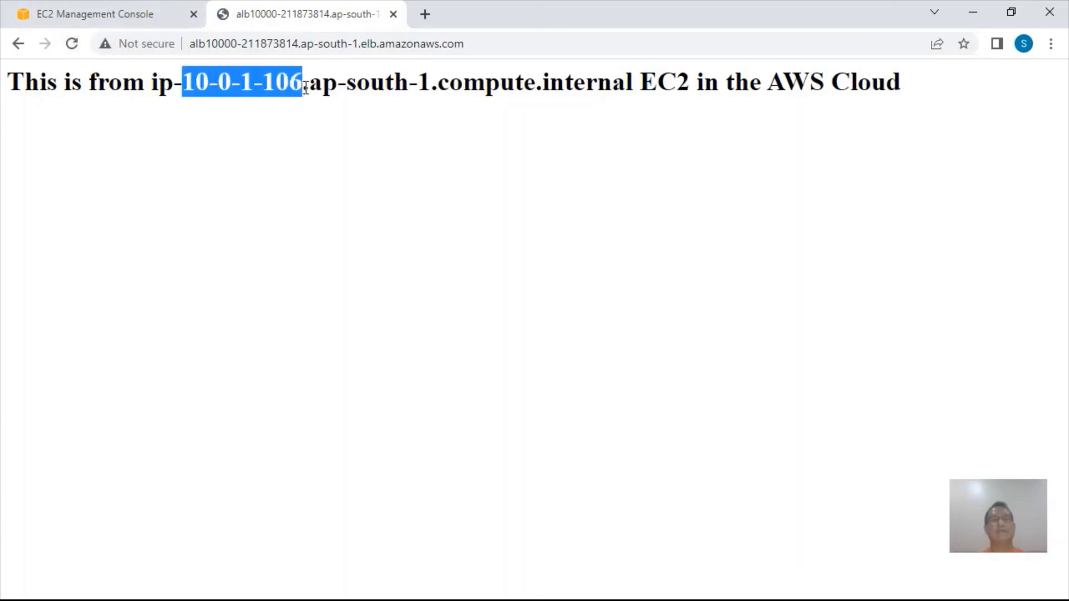
pyautogui.click(71, 44)
pyautogui.click(71, 42)
pyautogui.click(72, 42)
pyautogui.click(71, 42)
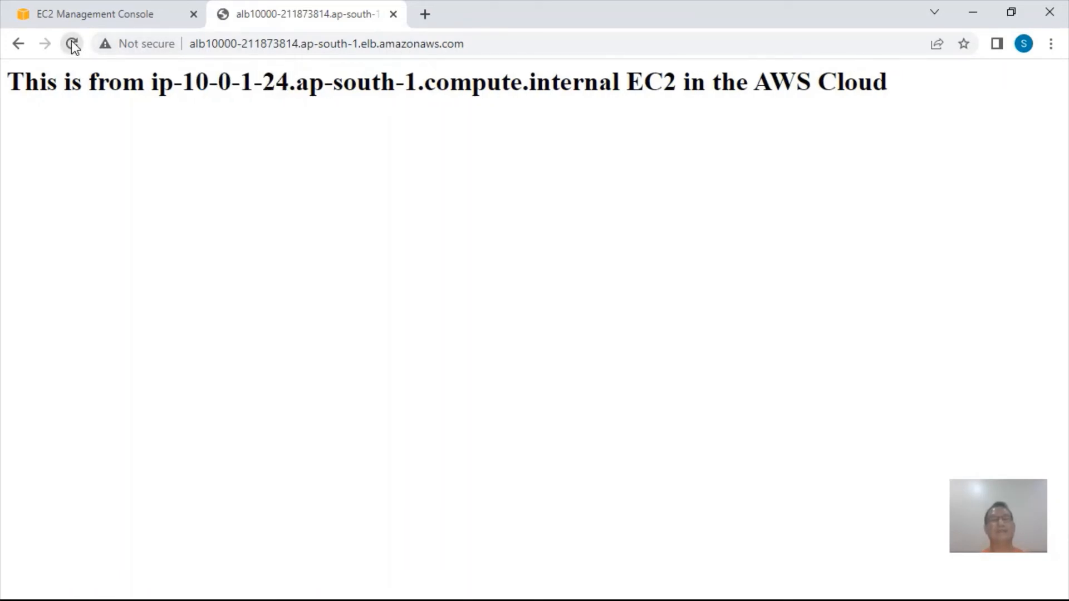
pyautogui.click(72, 42)
pyautogui.moveTo(164, 82); pyautogui.dragTo(278, 83)
pyautogui.click(71, 43)
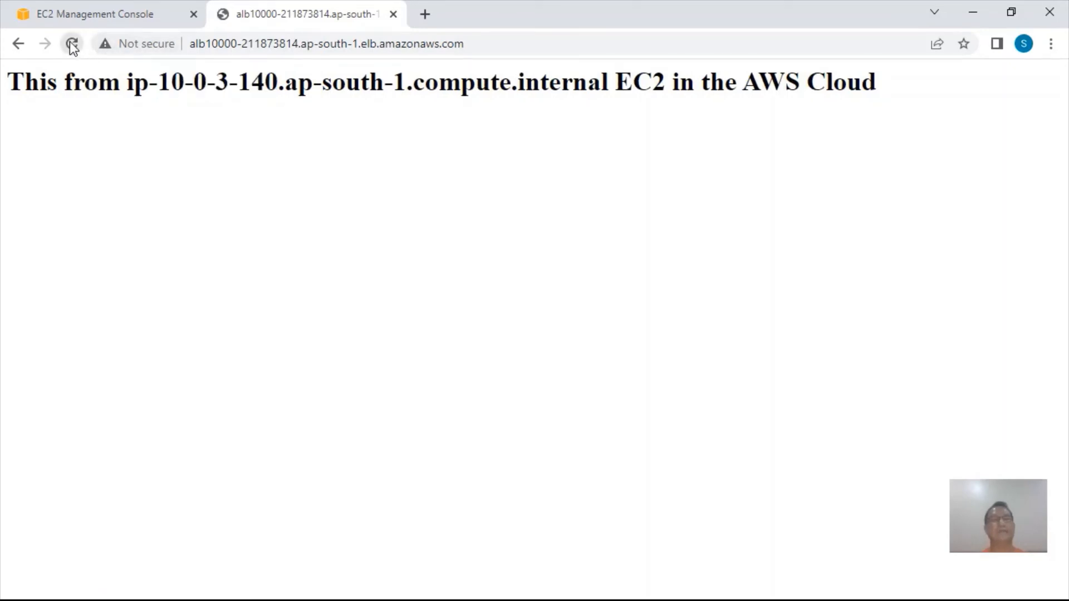
pyautogui.click(71, 44)
pyautogui.click(72, 44)
pyautogui.click(71, 44)
# Open the EC2 instances list and check the private IPv4 addresses of the websrv01 and websrv02 instances one at a time
pyautogui.click(89, 18)
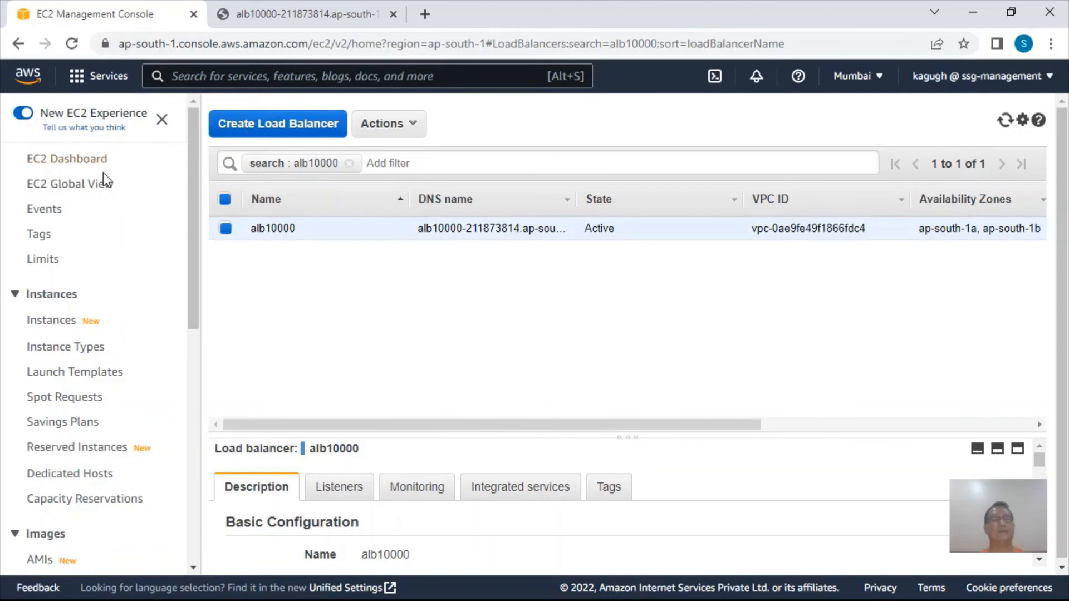
pyautogui.click(43, 324)
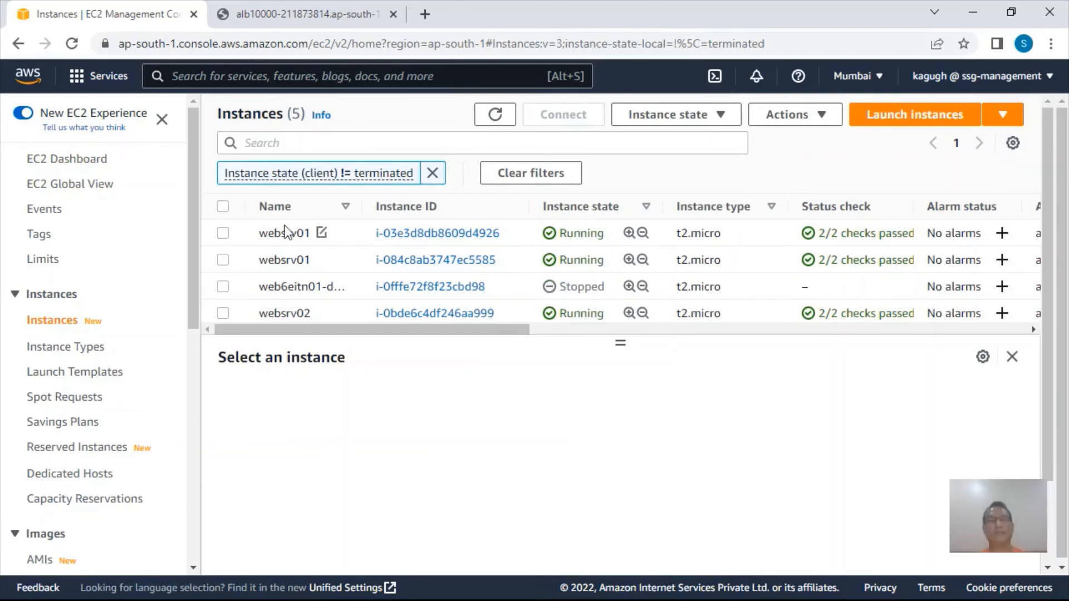
pyautogui.click(223, 232)
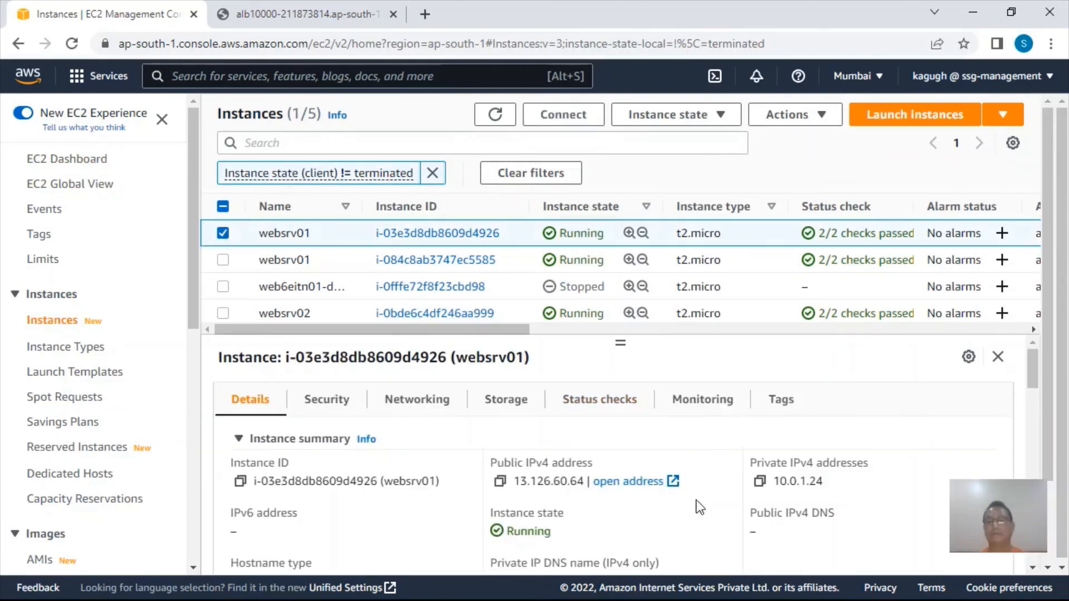
pyautogui.click(224, 234)
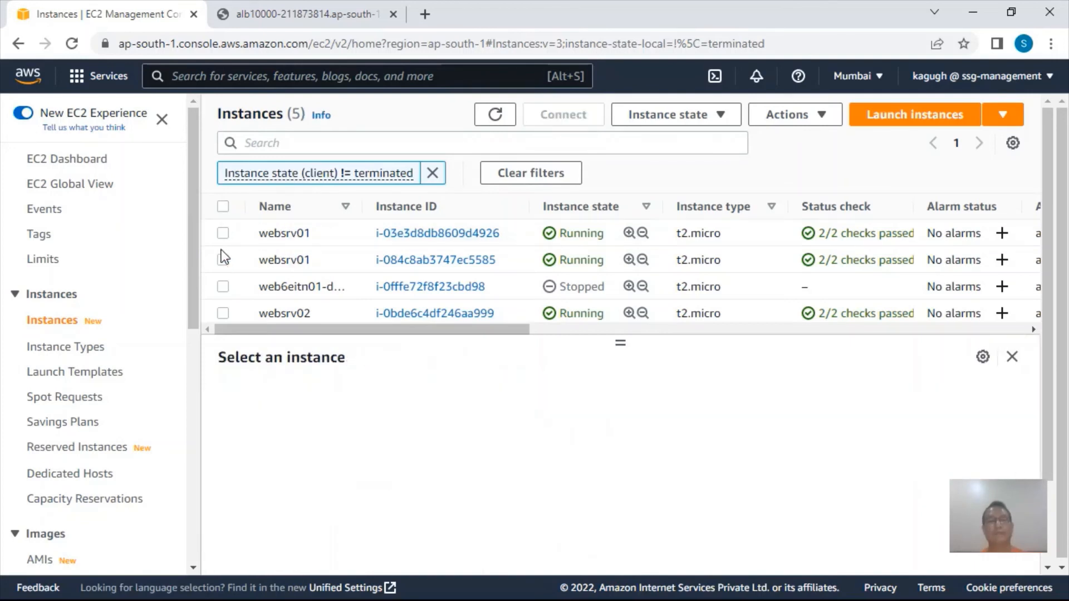
pyautogui.click(222, 257)
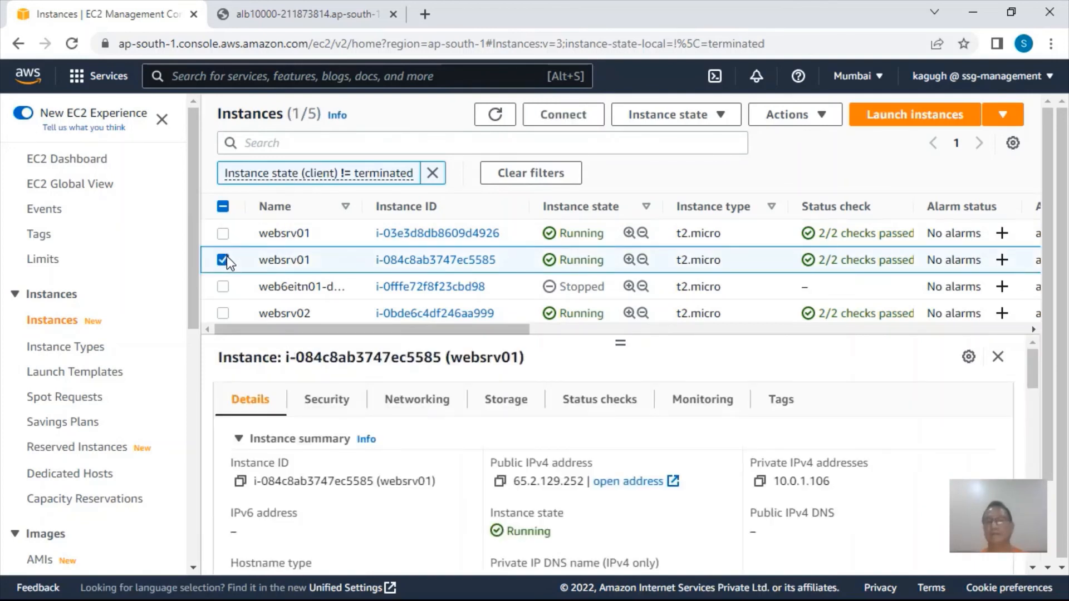
pyautogui.click(226, 260)
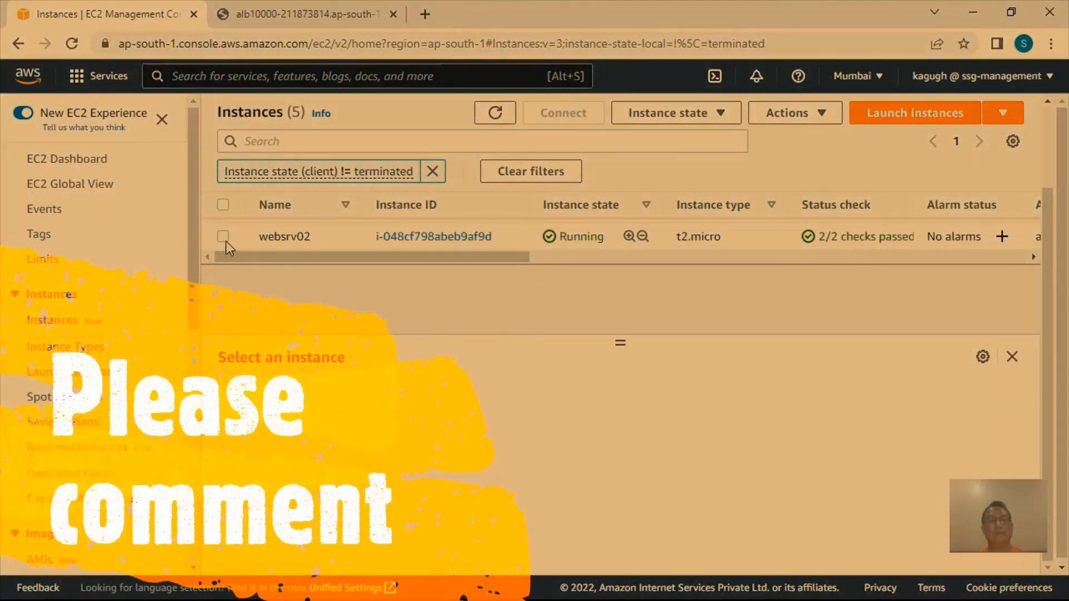
pyautogui.click(225, 239)
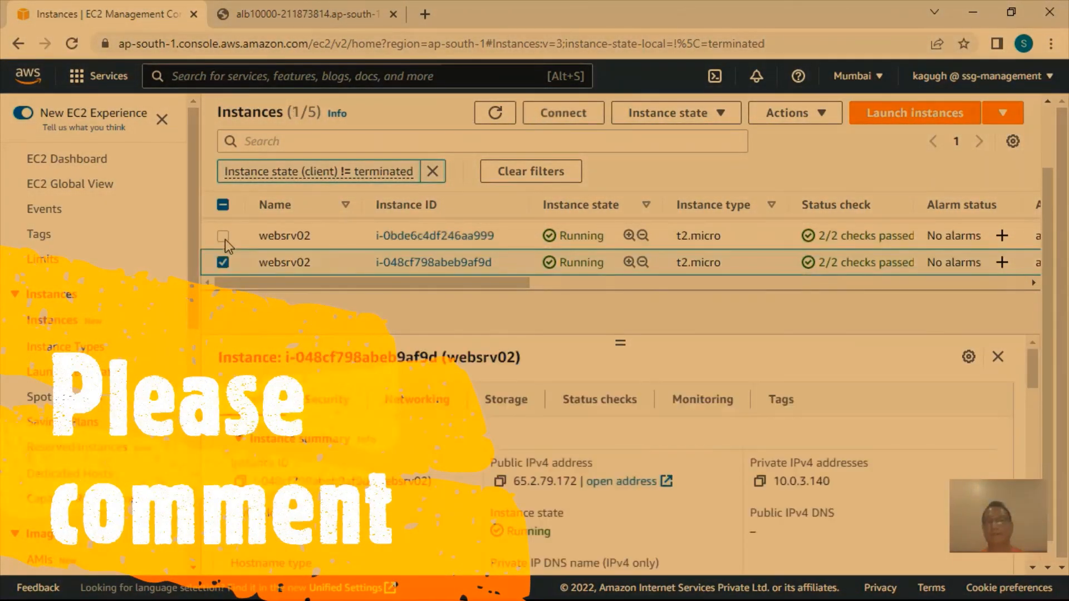